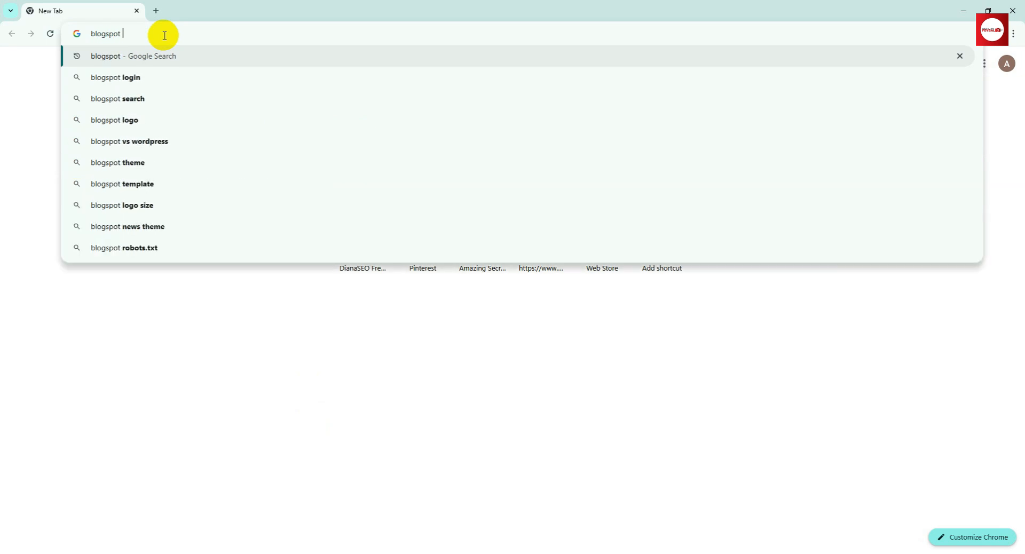
Step: Open Blogger's website from a web search for "blogspot" and start creating a blog with the listed Google account
{"action": "key", "text": "Return"}
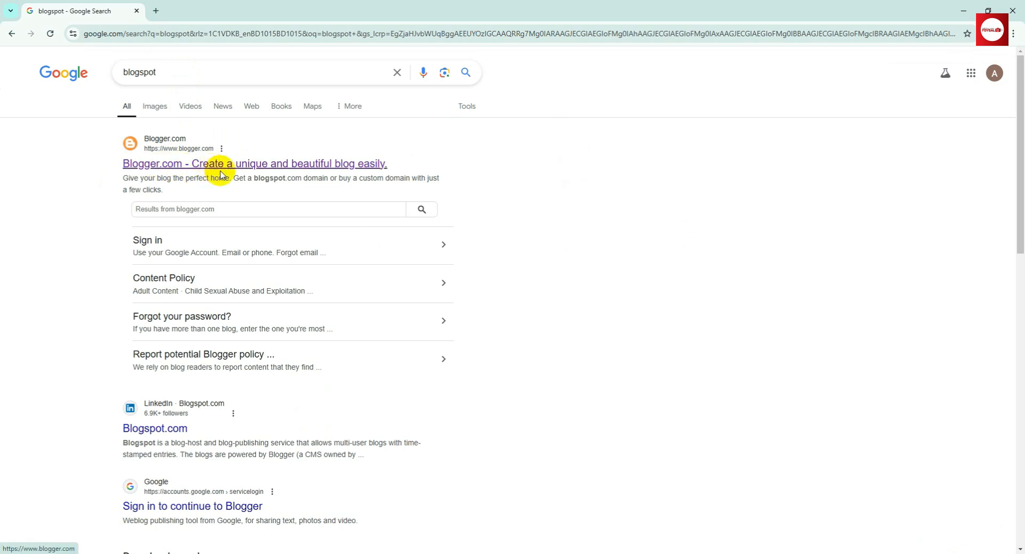
{"action": "left_click", "coordinate": [289, 166]}
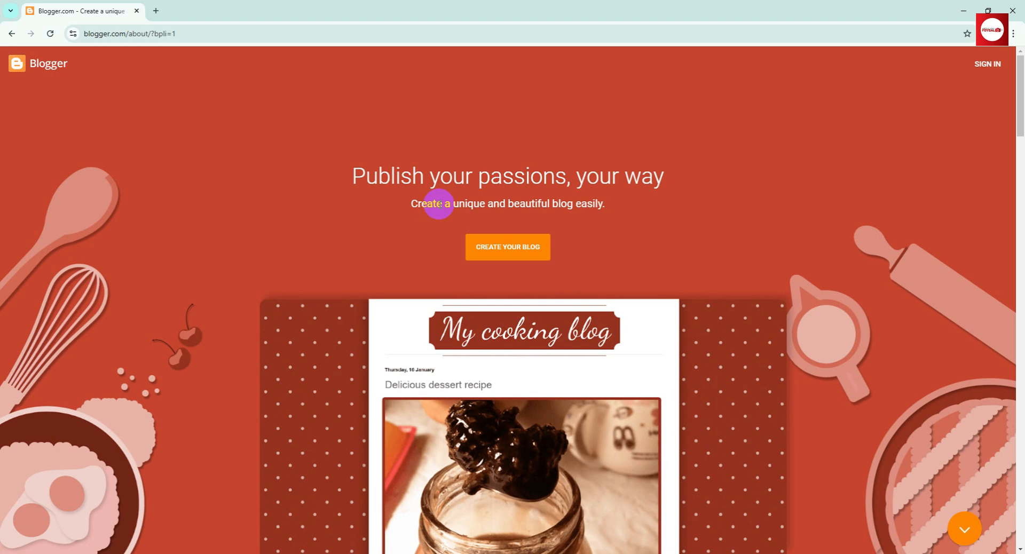
{"action": "left_click", "coordinate": [514, 256]}
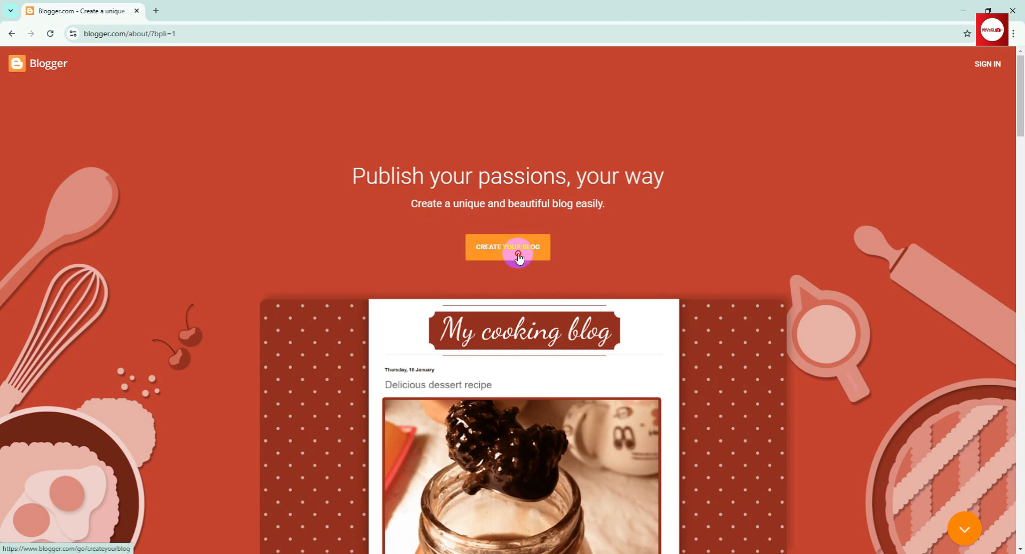
{"action": "left_click", "coordinate": [518, 258]}
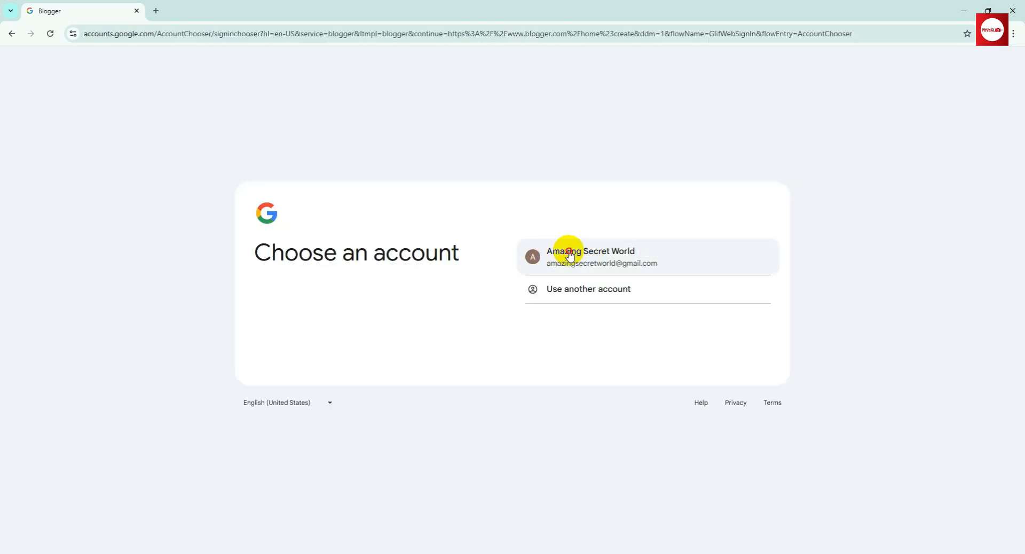
{"action": "left_click", "coordinate": [570, 257]}
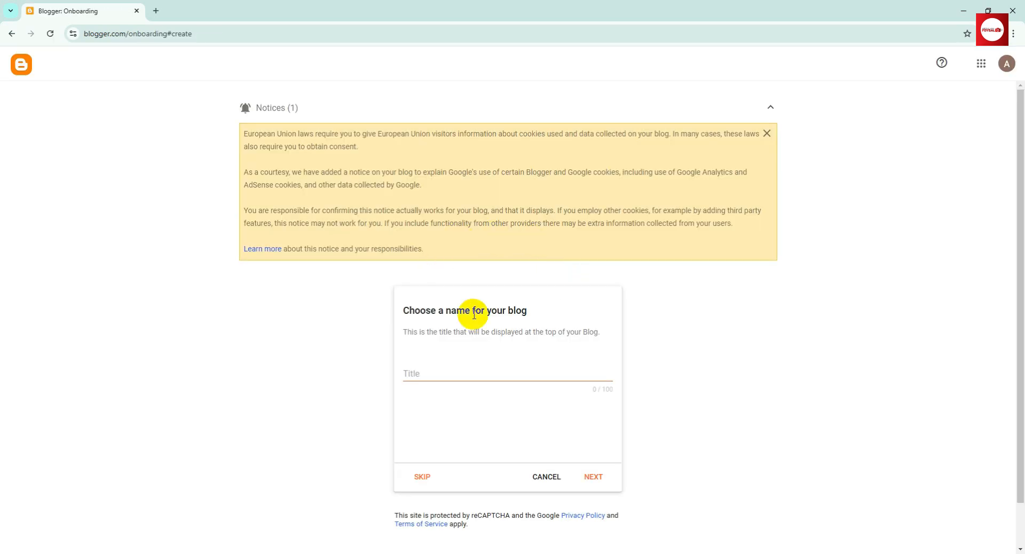
Step: Dismiss the cookie notice and set the new blog's title to "News update 24"
{"action": "left_click", "coordinate": [767, 133]}
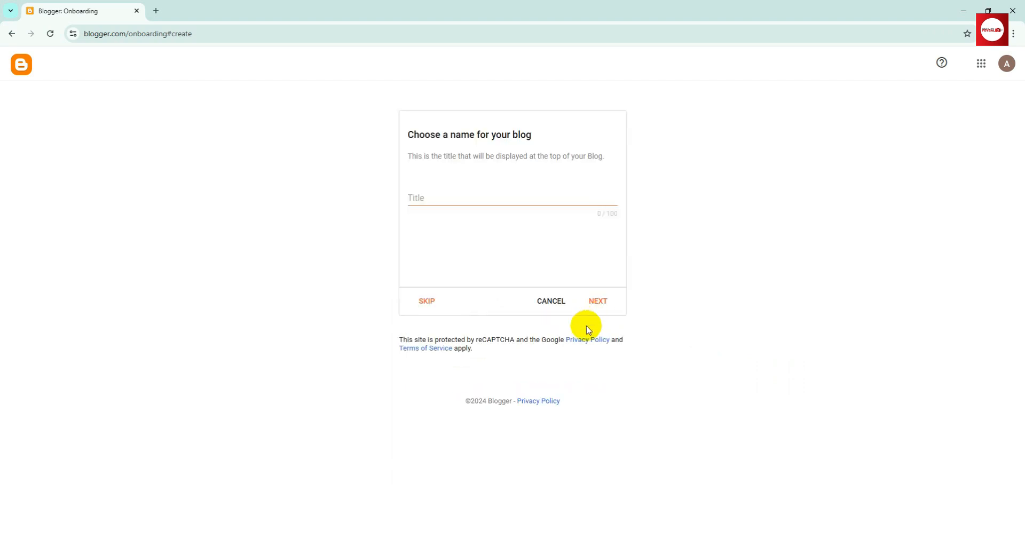
{"action": "left_click", "coordinate": [455, 197]}
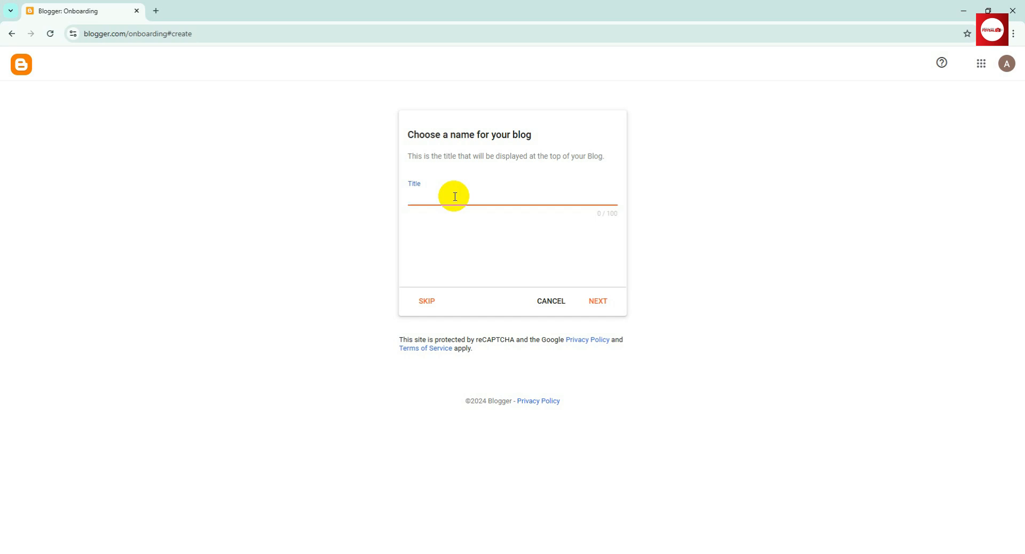
{"action": "type", "text": "News update 24"}
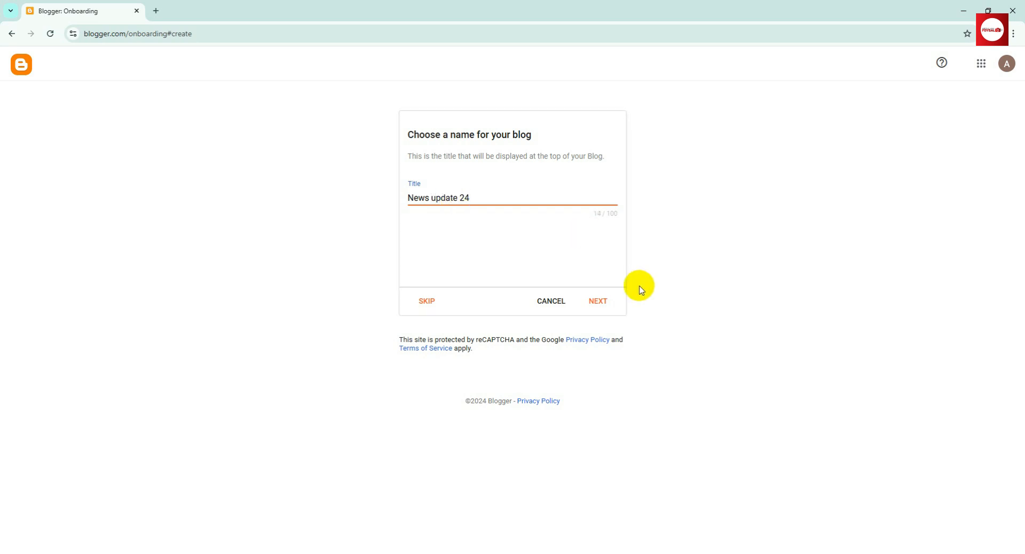
{"action": "left_click", "coordinate": [594, 304]}
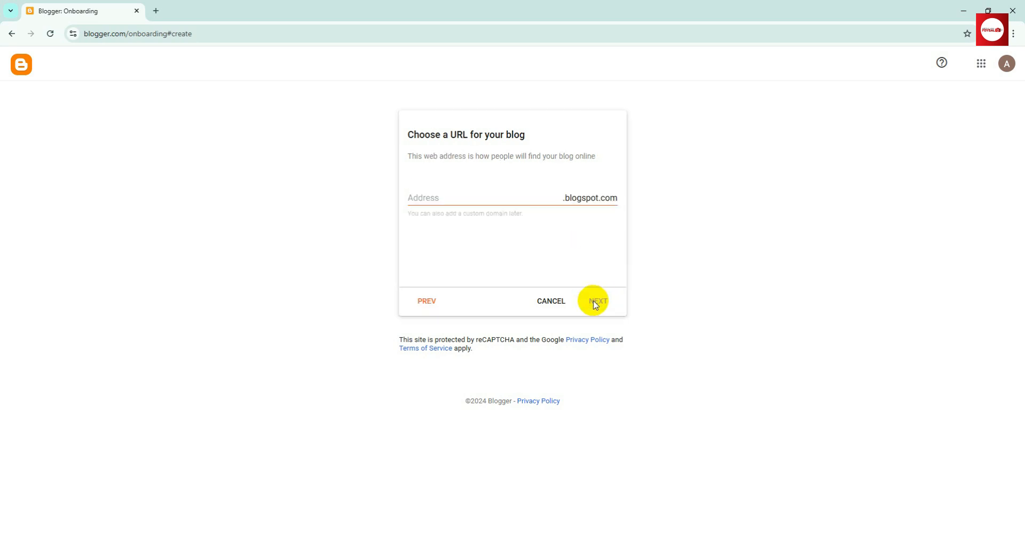
Step: Set the blog's web address to newsupadate244.blogspot.com and continue to the display name
{"action": "left_click", "coordinate": [487, 197]}
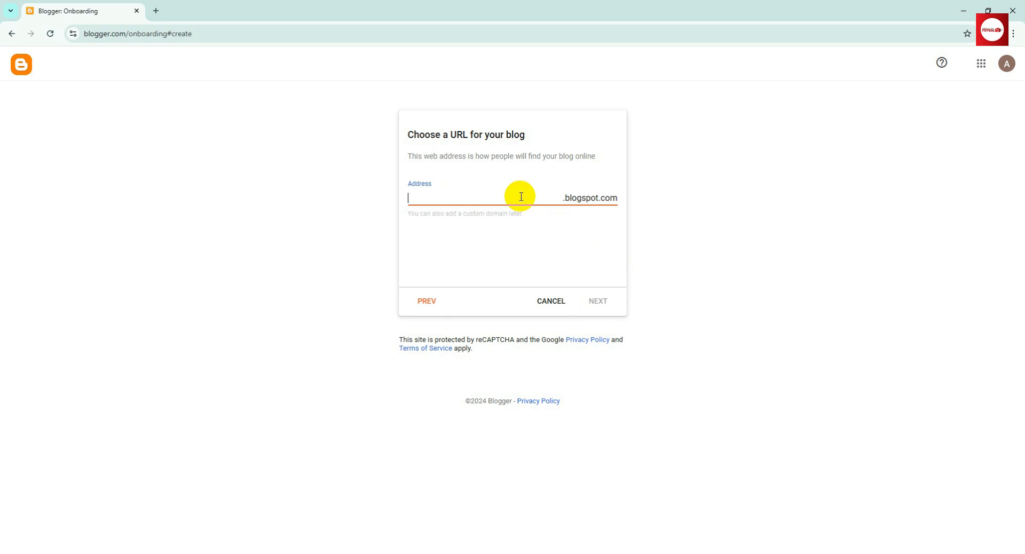
{"action": "type", "text": "newsupa"}
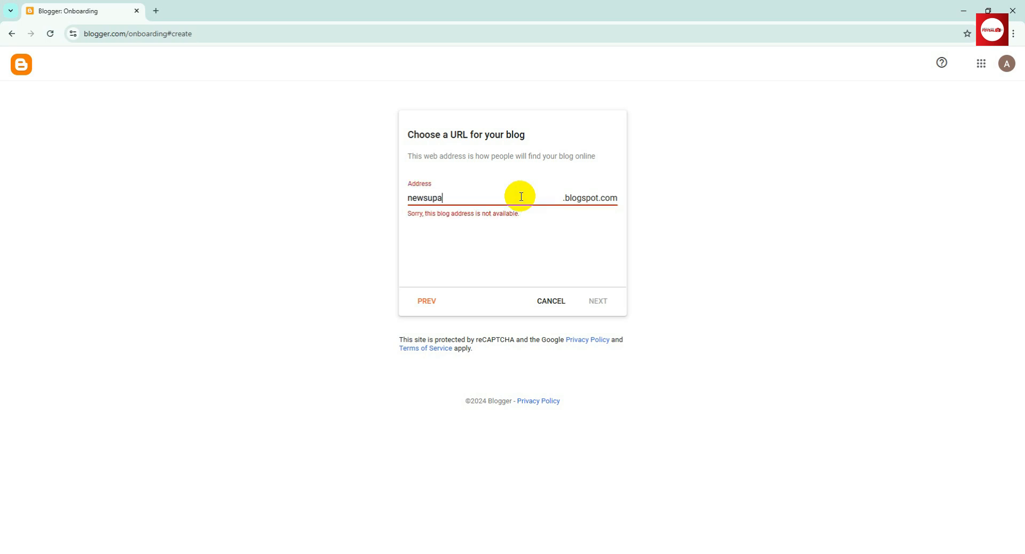
{"action": "type", "text": "date244"}
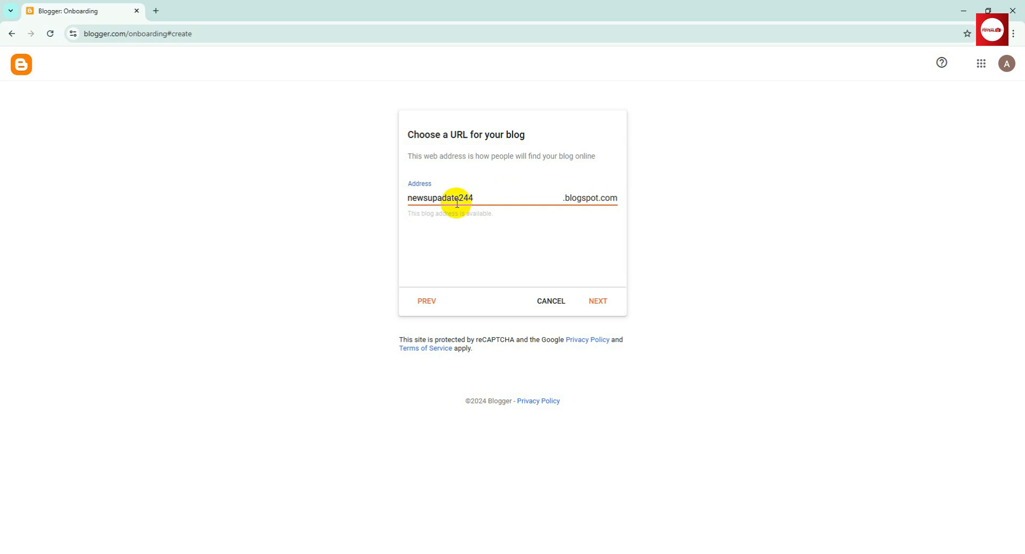
{"action": "left_click_drag", "start_coordinate": [456, 205], "coordinate": [475, 203]}
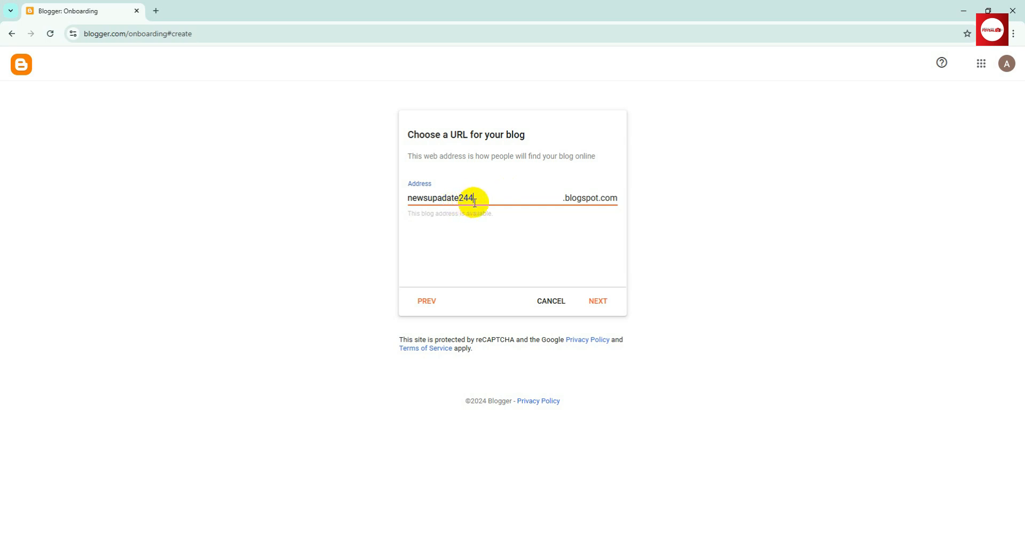
{"action": "left_click", "coordinate": [598, 302]}
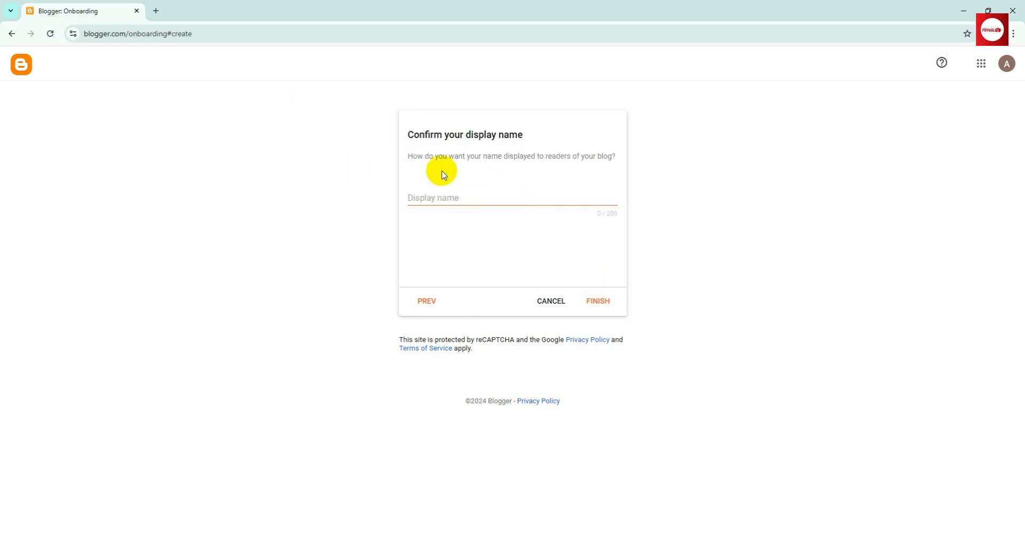
Step: Set the display name to "News update 24" and finish creating the blog
{"action": "left_click", "coordinate": [463, 197]}
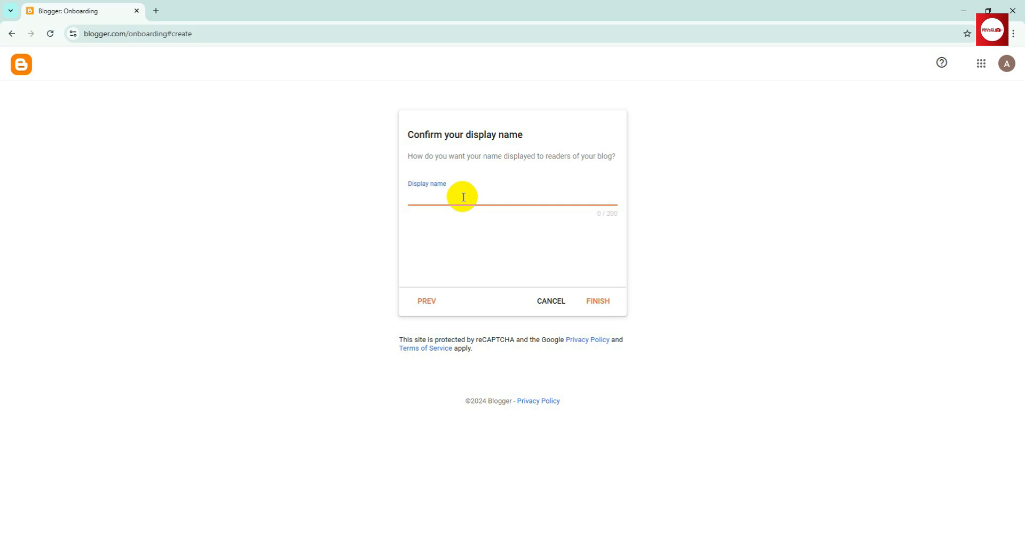
{"action": "type", "text": "News"}
{"action": "type", "text": " upa"}
{"action": "type", "text": "date"}
{"action": "type", "text": " 24"}
{"action": "left_click", "coordinate": [593, 302]}
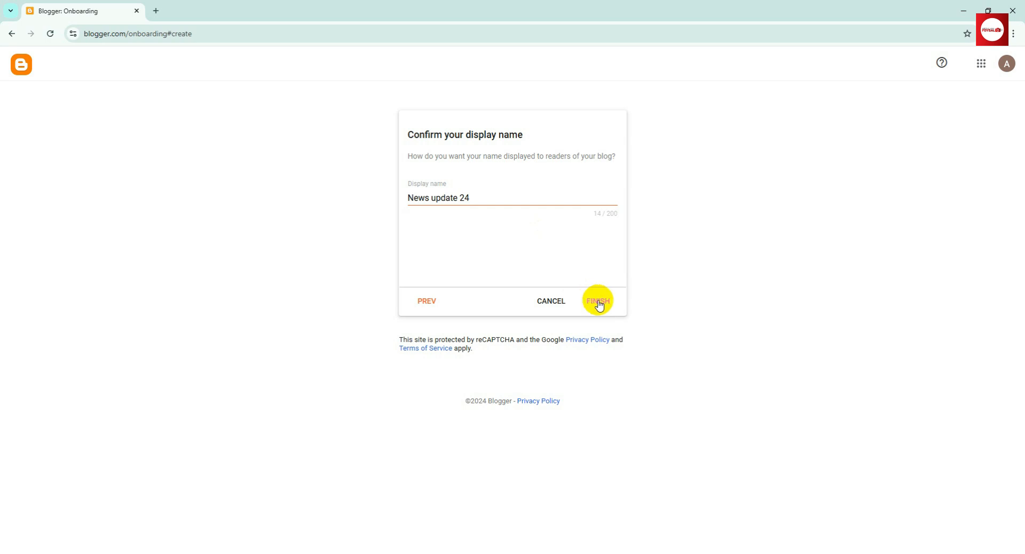
{"action": "left_click", "coordinate": [600, 303]}
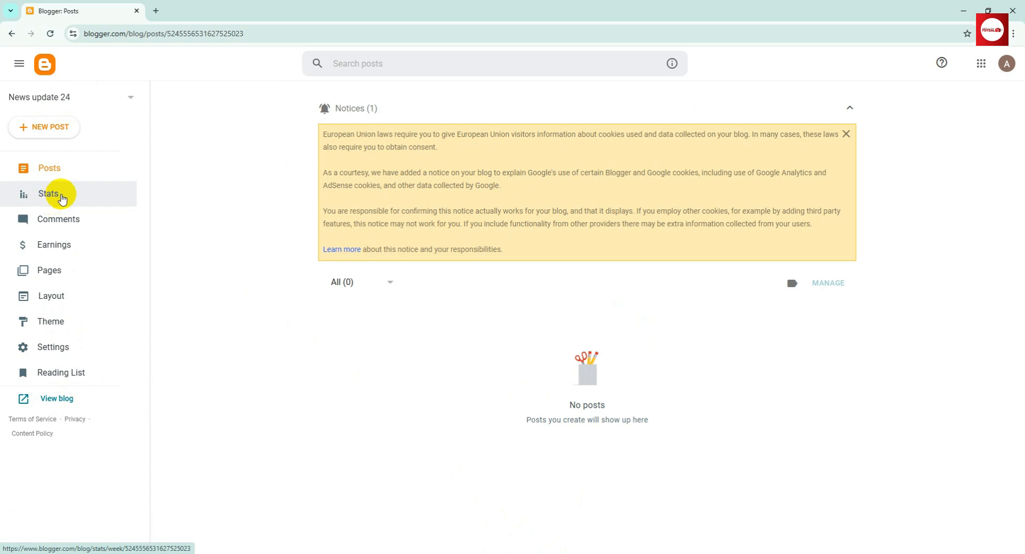
Step: Look through the blog's Stats, Comments, Earnings, Pages and Layout sections
{"action": "left_click", "coordinate": [60, 197]}
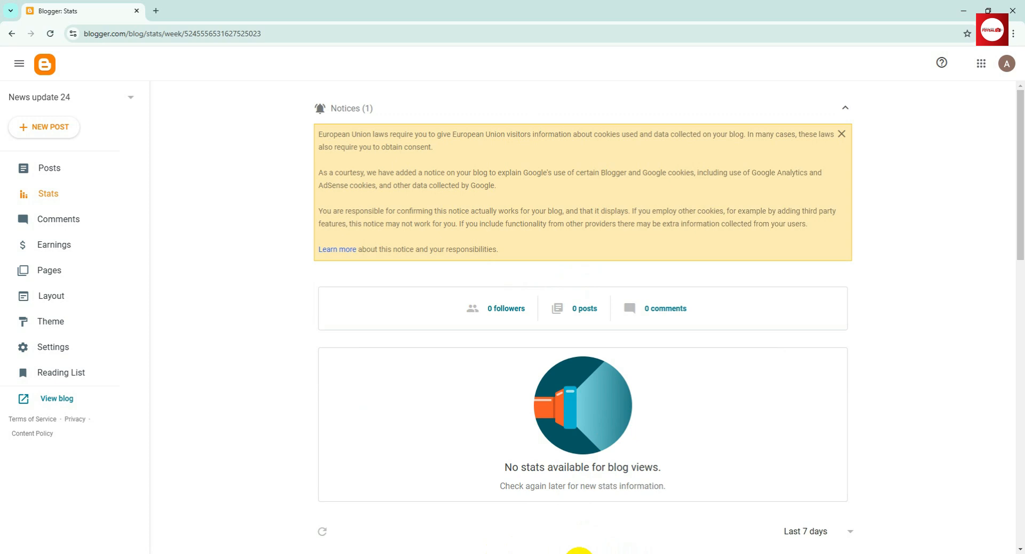
{"action": "left_click", "coordinate": [67, 230]}
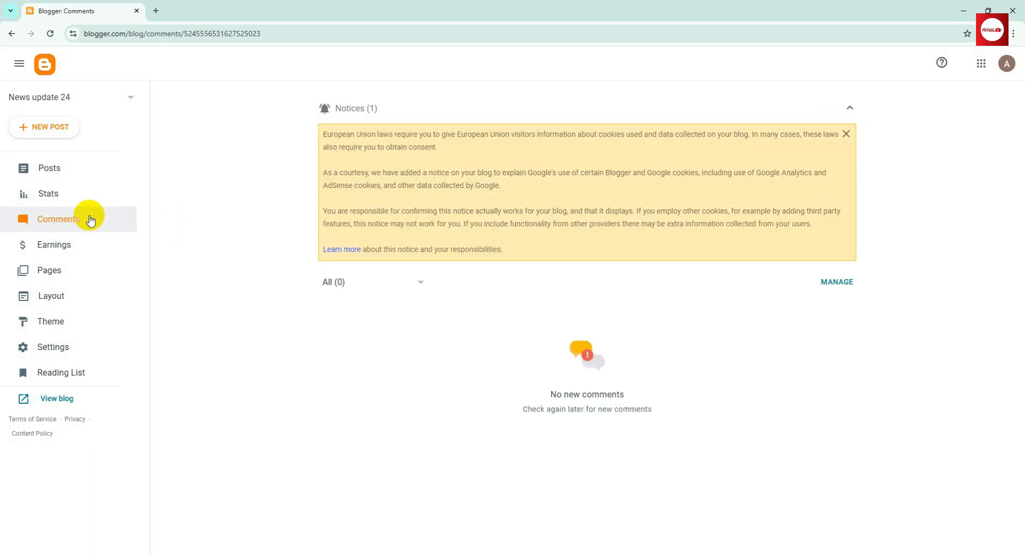
{"action": "left_click", "coordinate": [81, 244]}
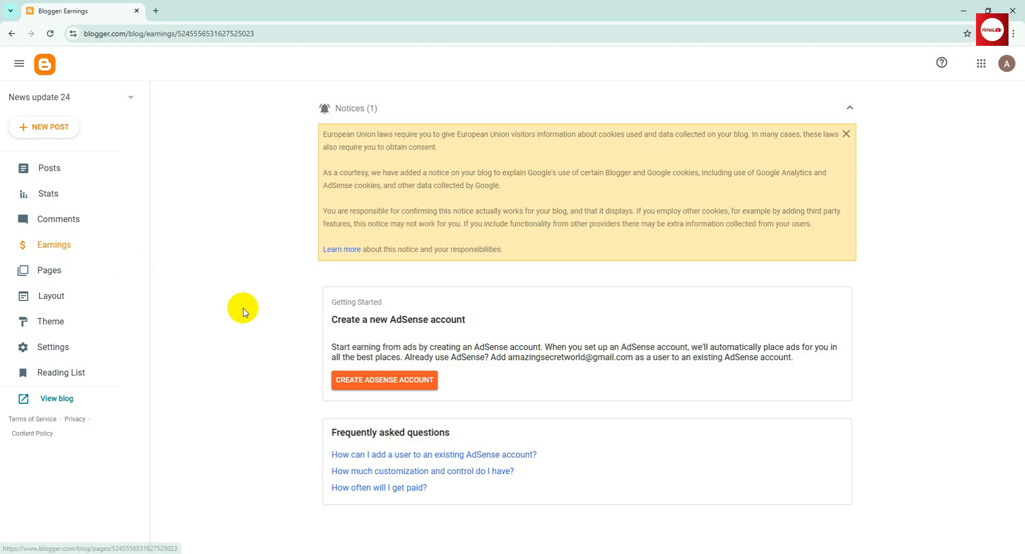
{"action": "left_click", "coordinate": [63, 275]}
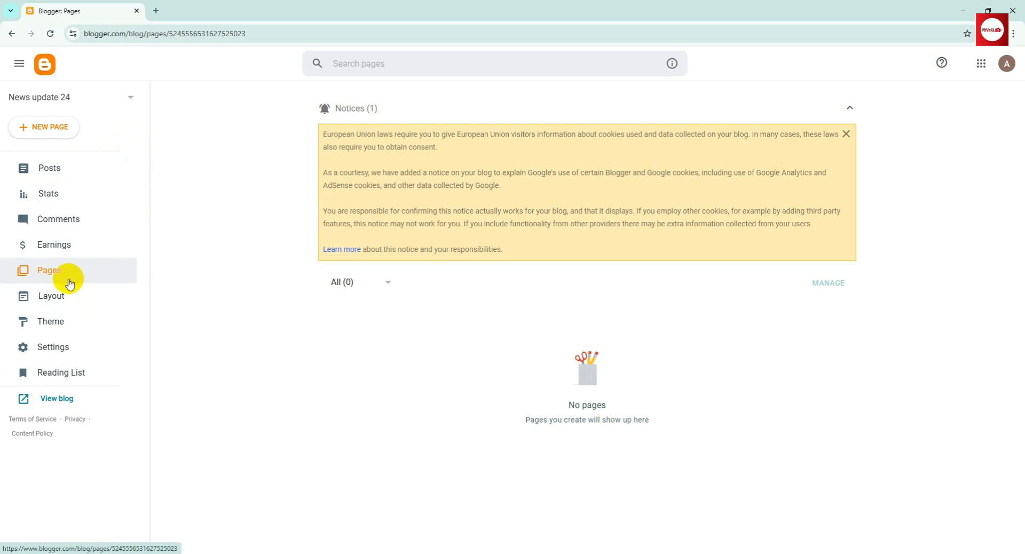
{"action": "left_click", "coordinate": [63, 296]}
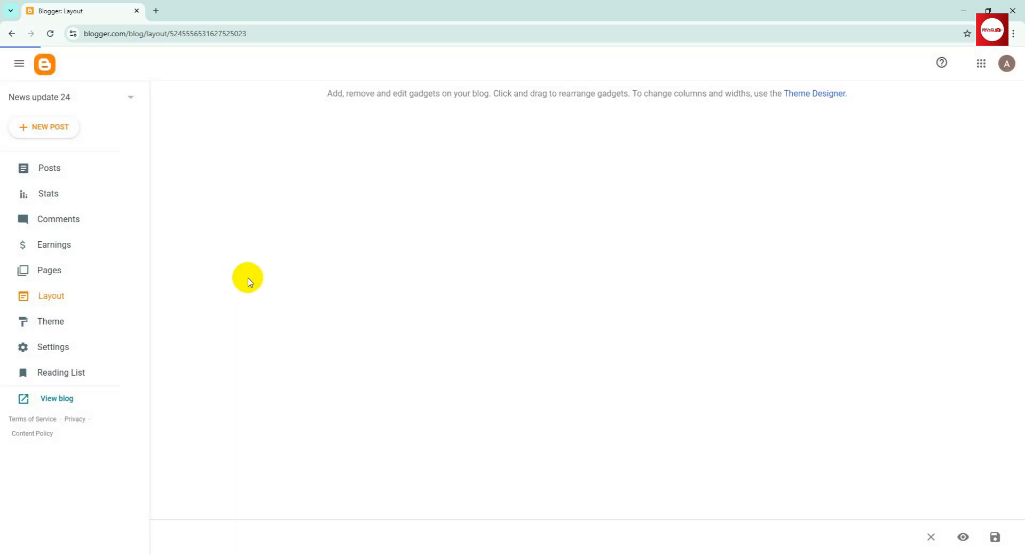
{"action": "scroll", "coordinate": [327, 270], "scroll_direction": "down", "scroll_amount": 3}
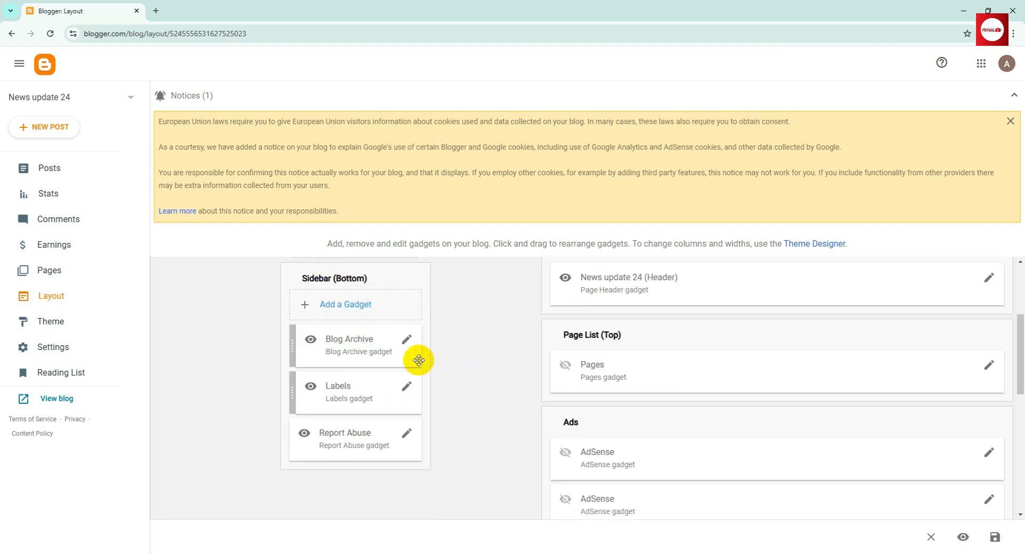
{"action": "scroll", "coordinate": [413, 359], "scroll_direction": "up", "scroll_amount": 3}
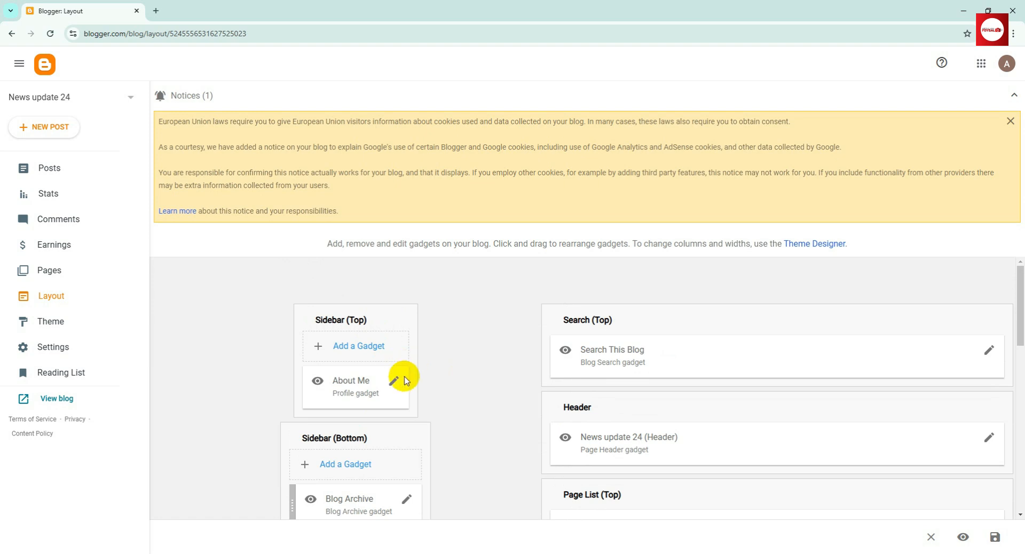
Step: Browse the available themes, apply the Contempo Dark theme to the blog and view the live site
{"action": "left_click", "coordinate": [85, 330]}
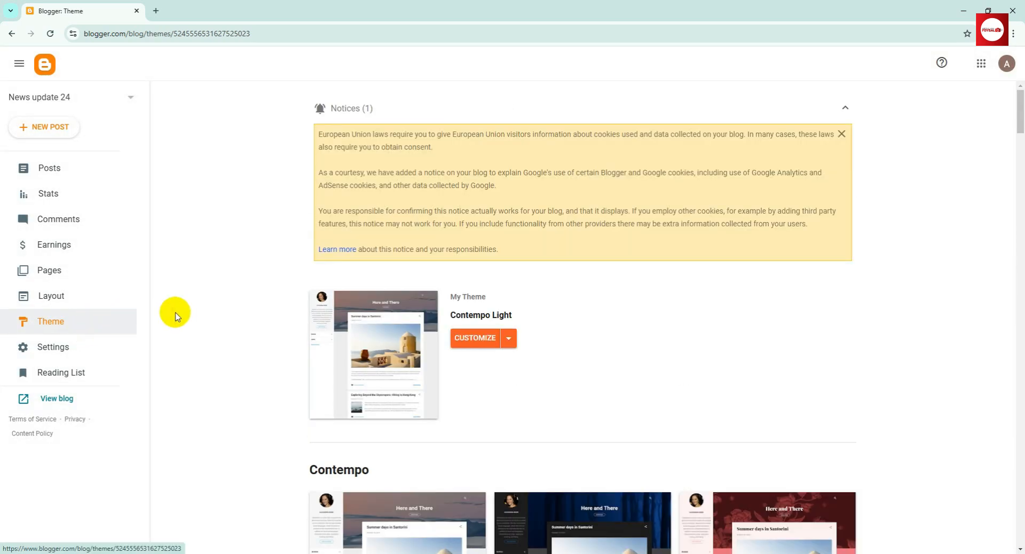
{"action": "scroll", "coordinate": [190, 315], "scroll_direction": "down", "scroll_amount": 3}
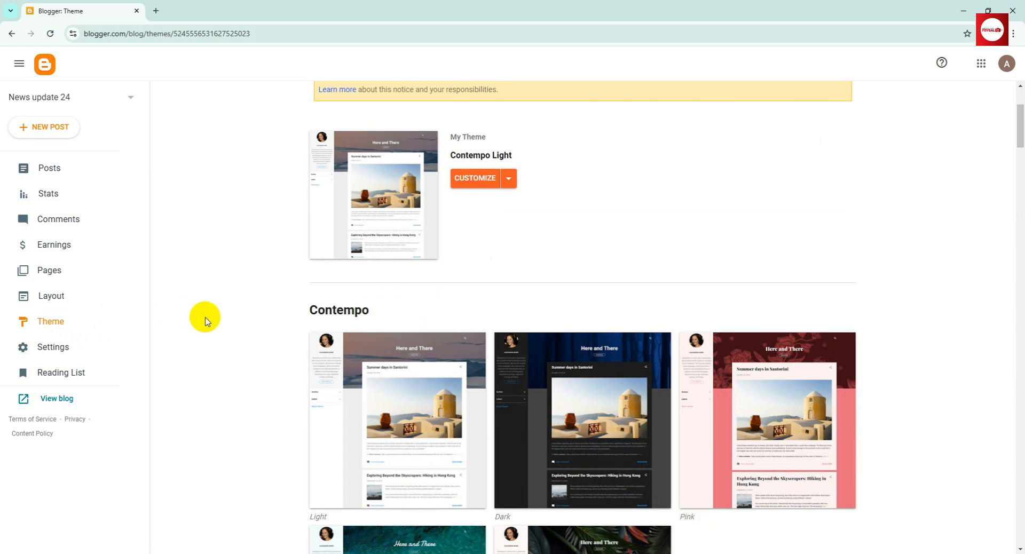
{"action": "scroll", "coordinate": [338, 316], "scroll_direction": "down", "scroll_amount": 1}
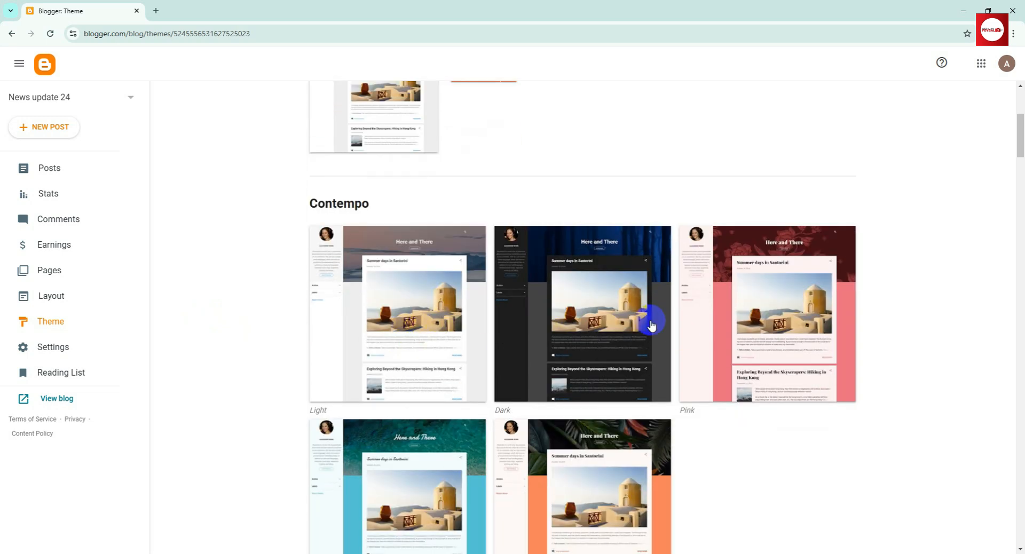
{"action": "scroll", "coordinate": [678, 337], "scroll_direction": "down", "scroll_amount": 2}
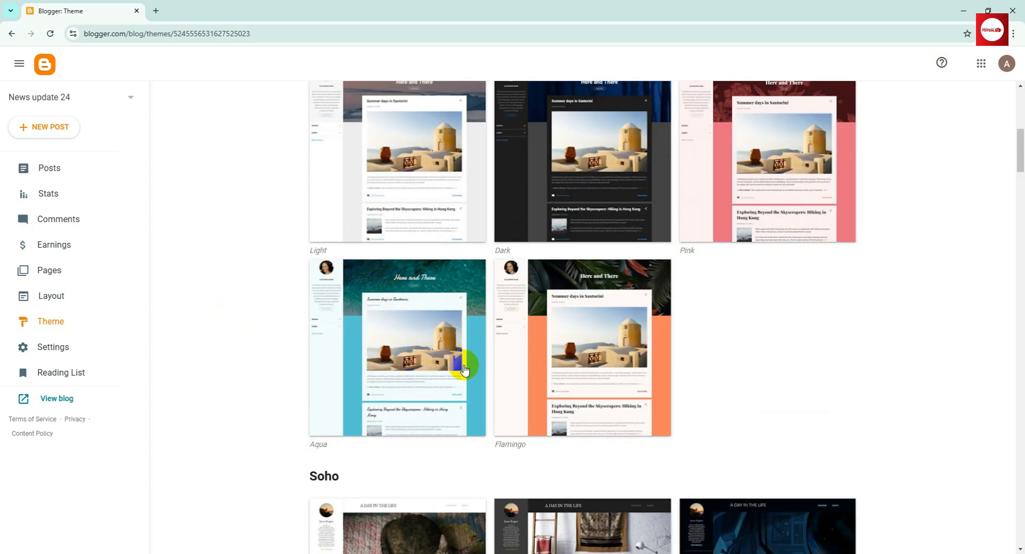
{"action": "scroll", "coordinate": [463, 369], "scroll_direction": "up", "scroll_amount": 7}
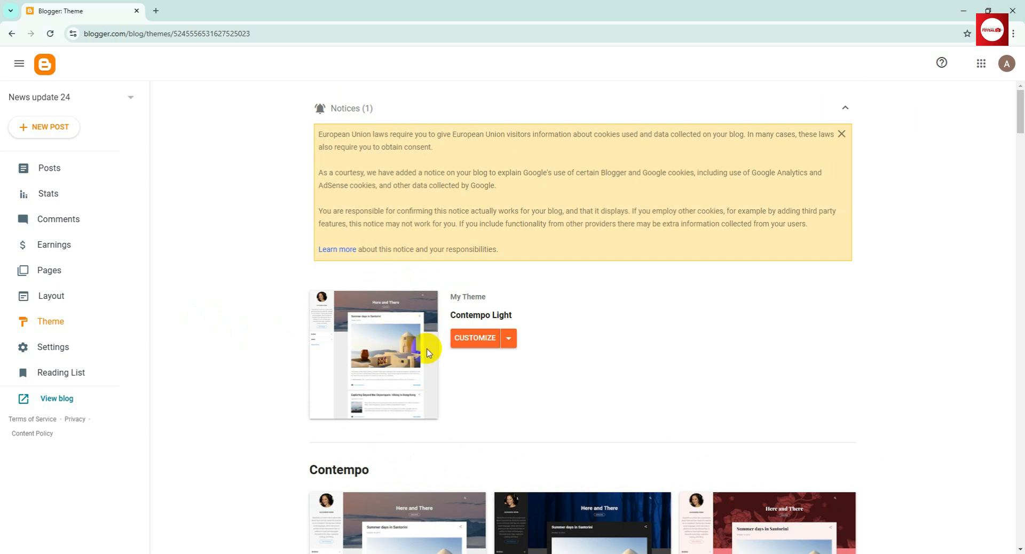
{"action": "scroll", "coordinate": [427, 352], "scroll_direction": "down", "scroll_amount": 6}
{"action": "left_click", "coordinate": [583, 288]}
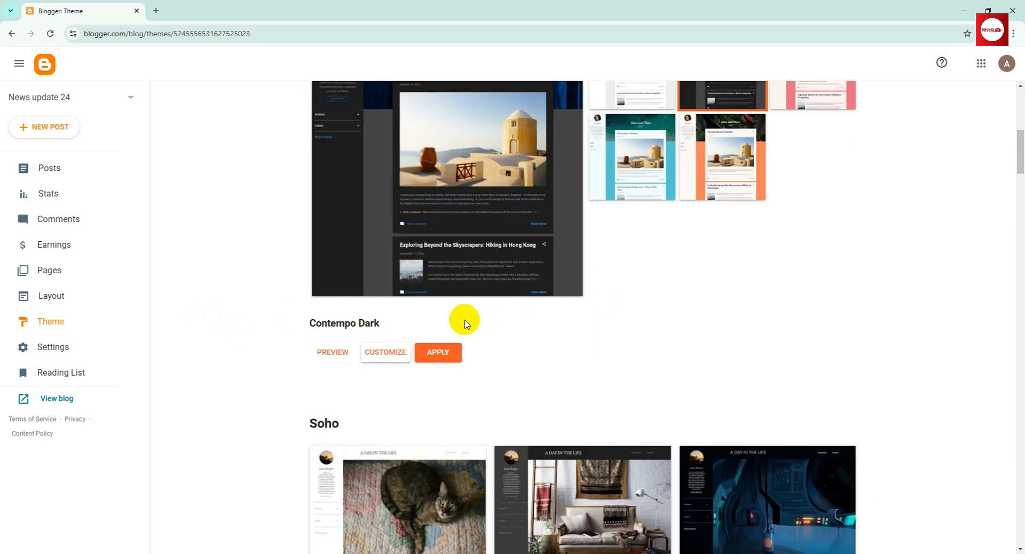
{"action": "left_click", "coordinate": [439, 354]}
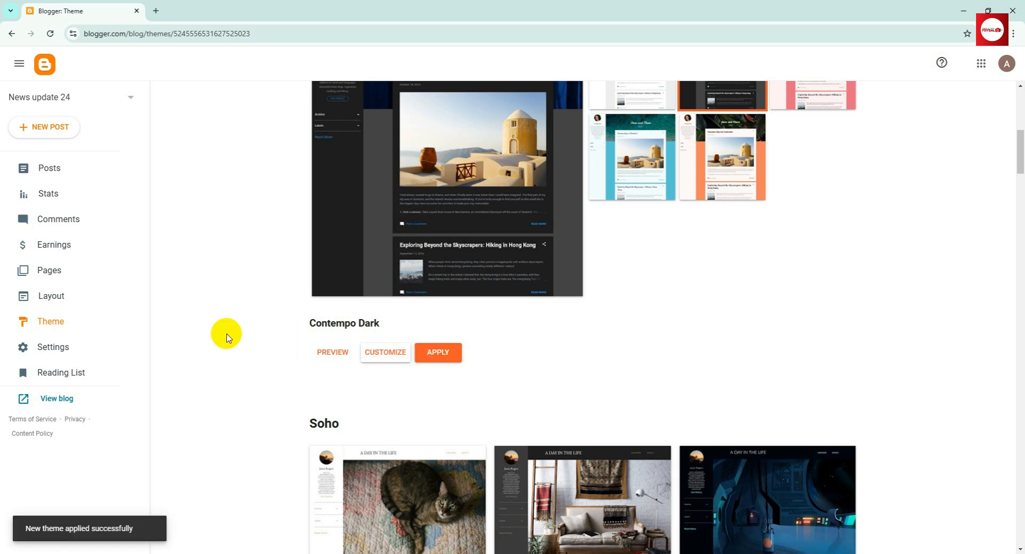
{"action": "left_click", "coordinate": [64, 403]}
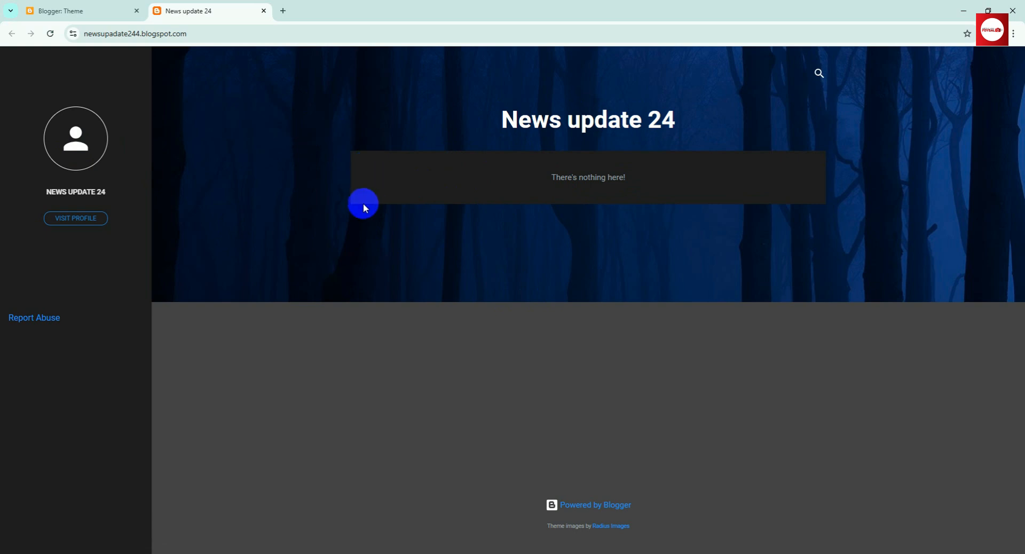
Step: Return to the blog's dashboard and start a new blank post from the Posts section
{"action": "left_click", "coordinate": [94, 10]}
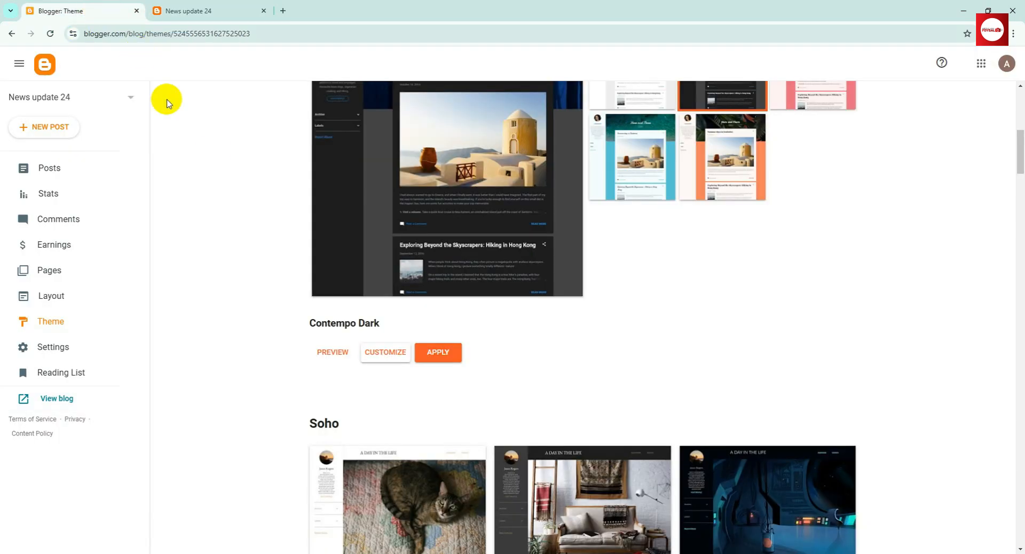
{"action": "left_click", "coordinate": [95, 168]}
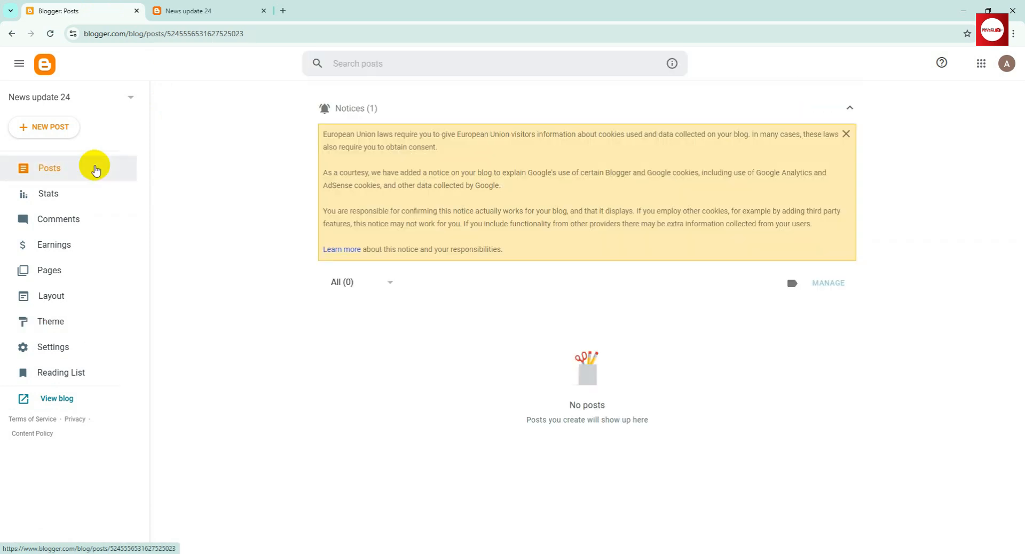
{"action": "left_click", "coordinate": [62, 133]}
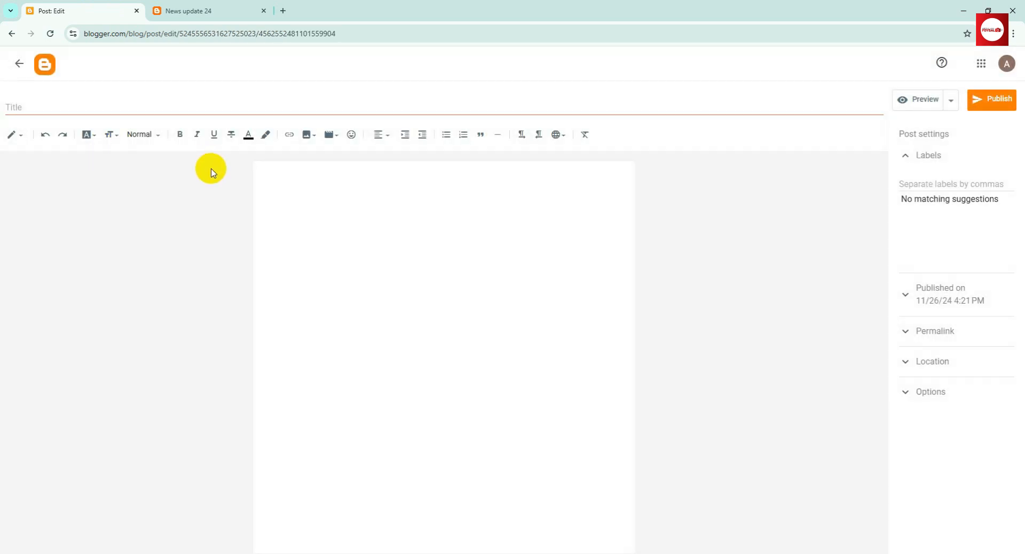
Step: Title the post "USA Election 2024" and fill its body with a "USA election" line and two news paragraphs on the costly health proposal
{"action": "left_click", "coordinate": [134, 110]}
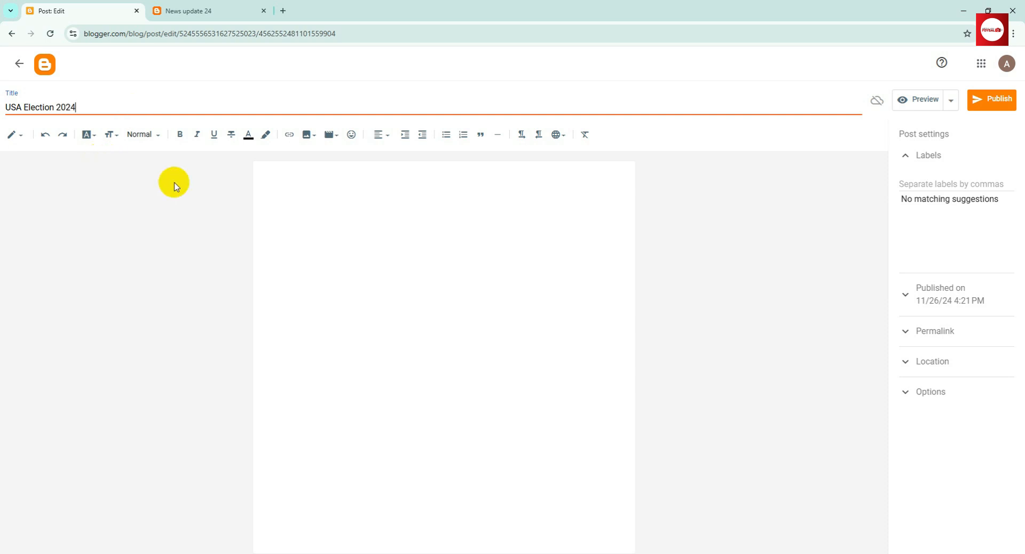
{"action": "left_click", "coordinate": [279, 194]}
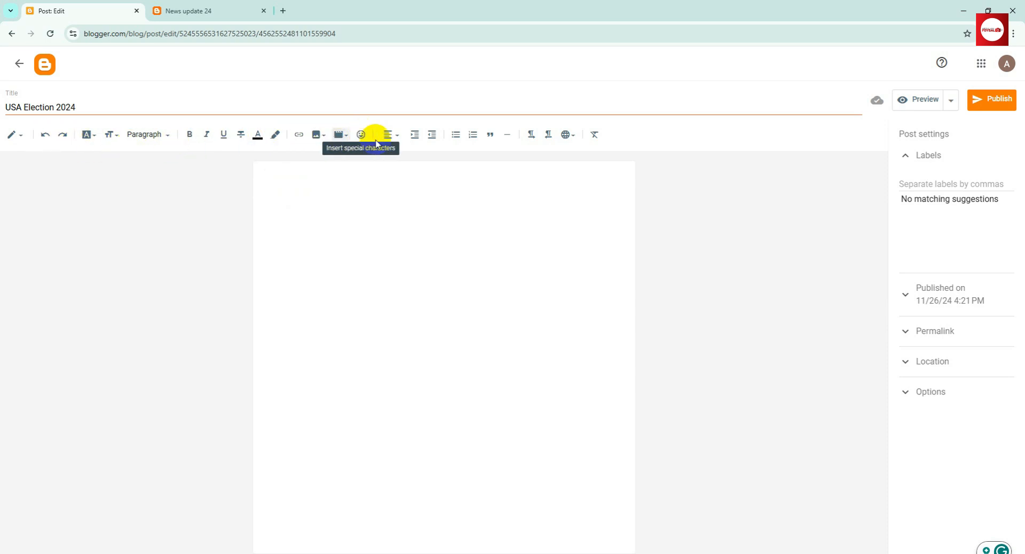
{"action": "left_click", "coordinate": [286, 196]}
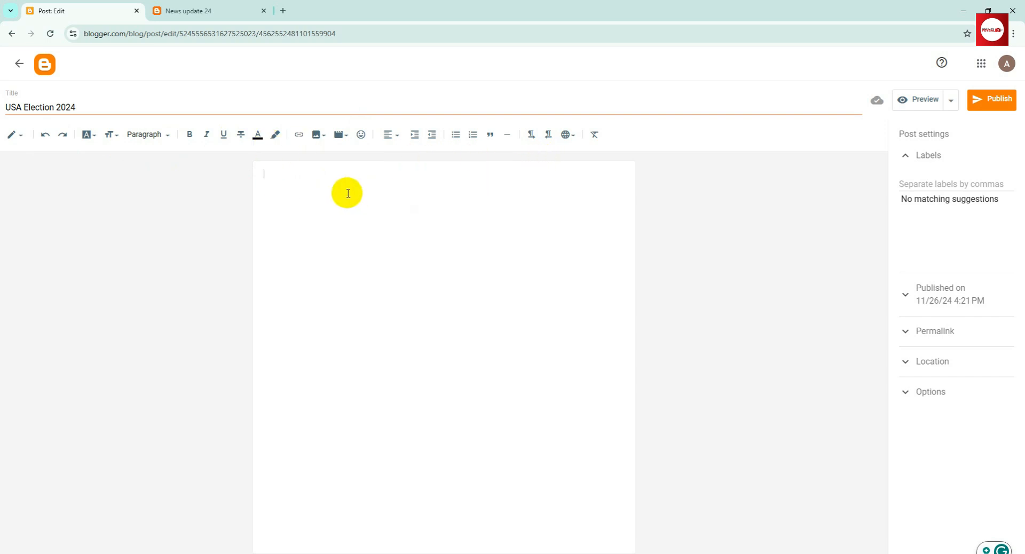
{"action": "type", "text": "USA election  The costly proposal from the U.S. Department of Health and Human Services sets the stage for a potential showdown between the powerful pharmaceutical industry and Robert F. Kennedy Jr., an outspoken opponent of the weight-loss drugs who, as President-elect Donald Trump’s nominee to lead the agency, could try to block the measure.  While the rule would give millions of people access to weekly injectables that have helped people shed pounds so quickly that some have labeled them miracle drugs, it would cost taxpayers as much as $35 billion over the next decade."}
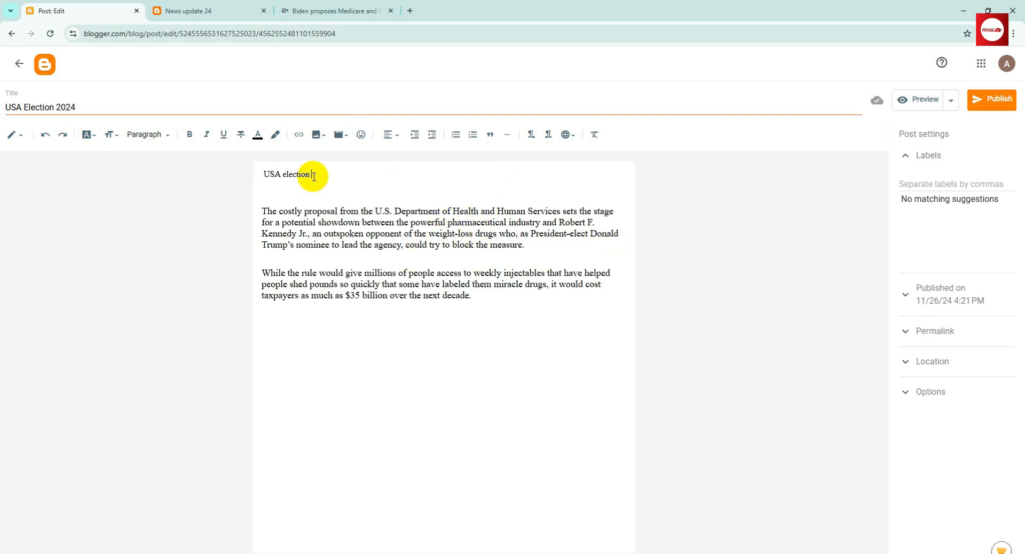
{"action": "left_click", "coordinate": [80, 106]}
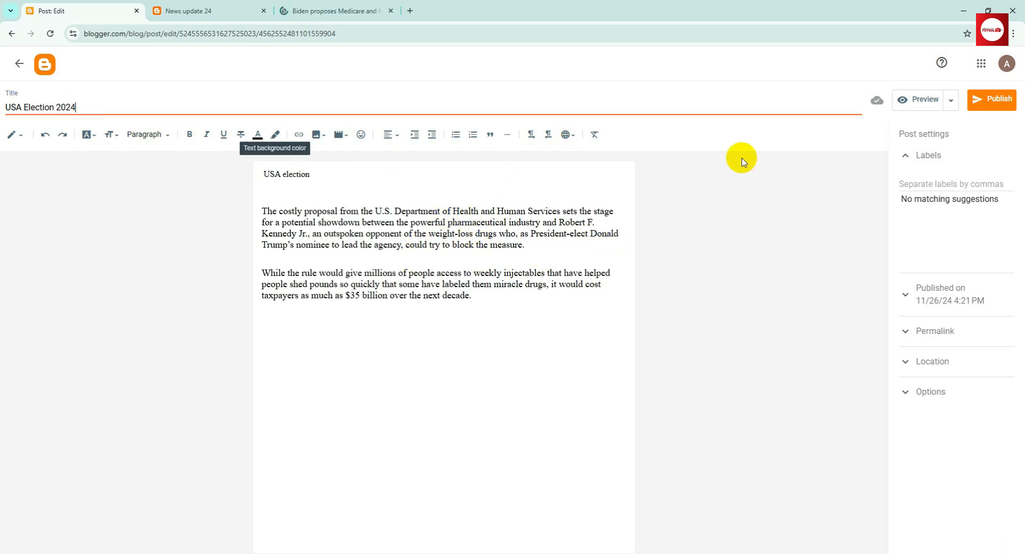
Step: Look through the post's publishing date, permalink, location and label settings
{"action": "left_click", "coordinate": [906, 297]}
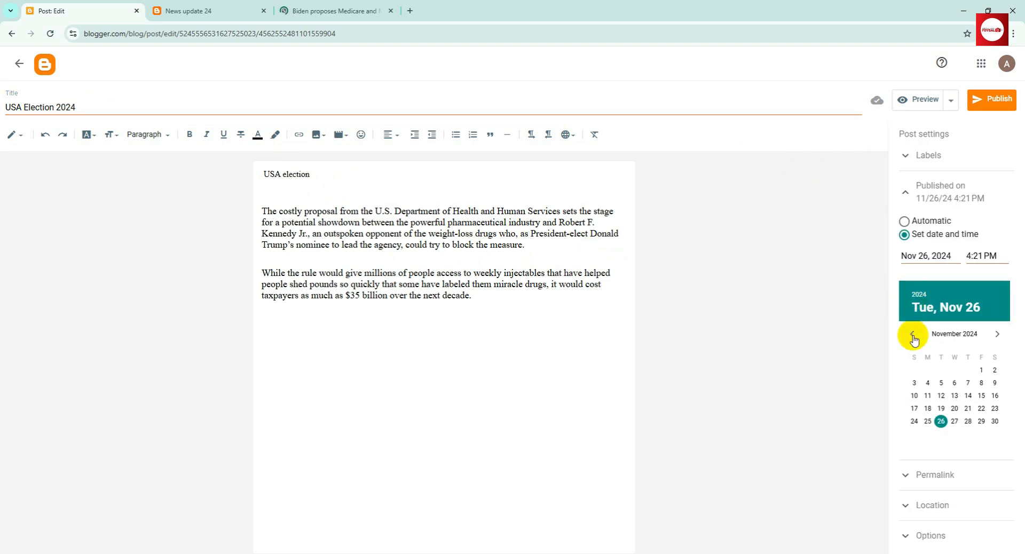
{"action": "left_click", "coordinate": [911, 481]}
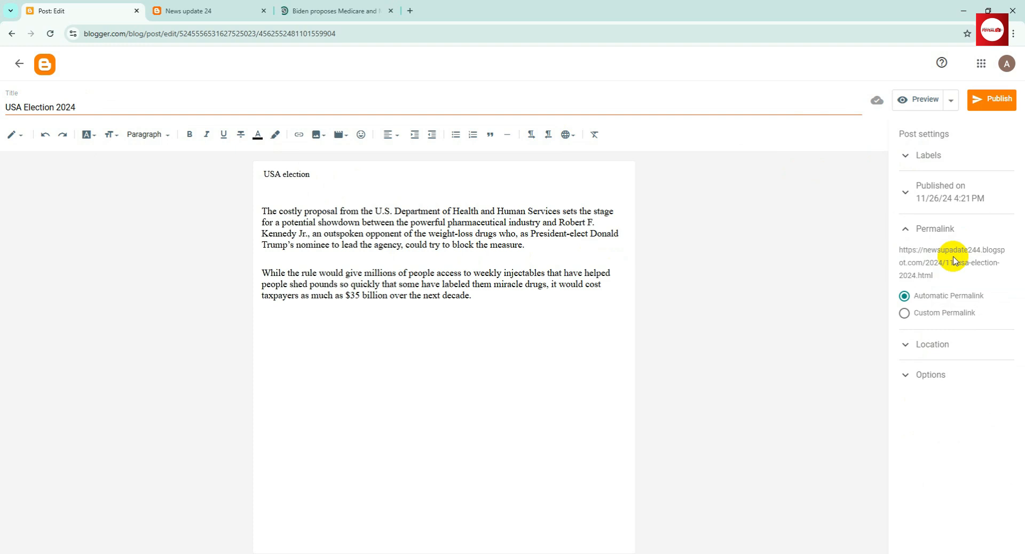
{"action": "left_click", "coordinate": [906, 346]}
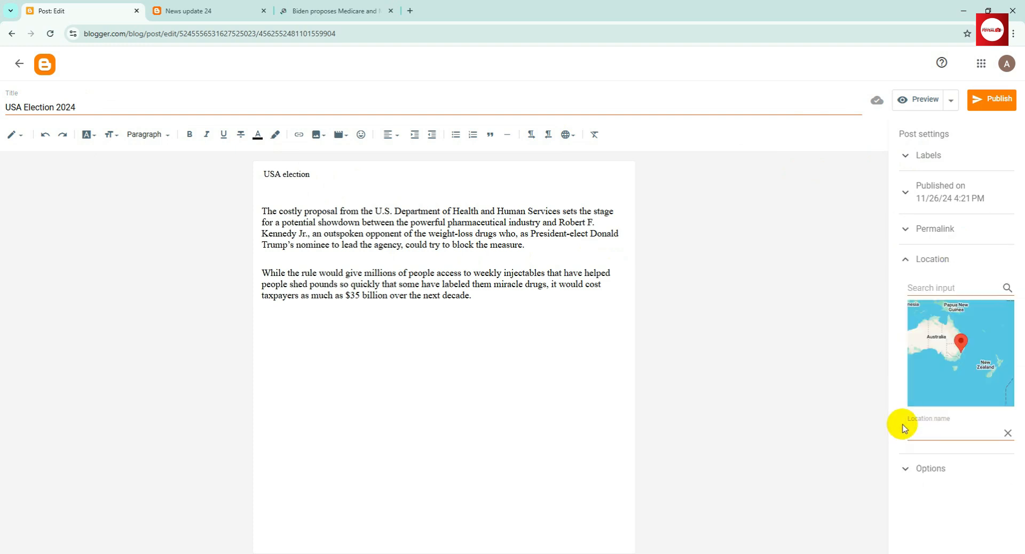
{"action": "left_click", "coordinate": [911, 156]}
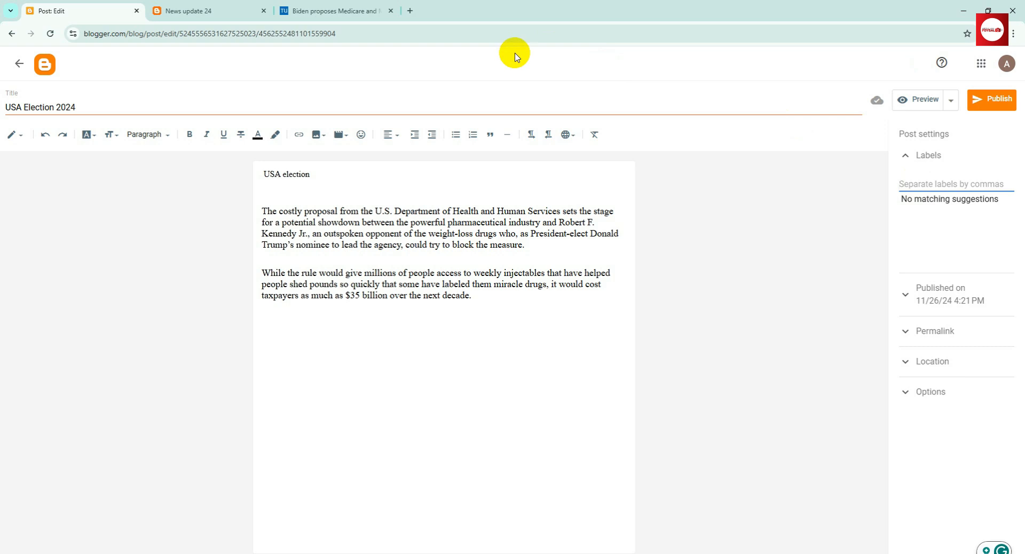
{"action": "left_click", "coordinate": [912, 187]}
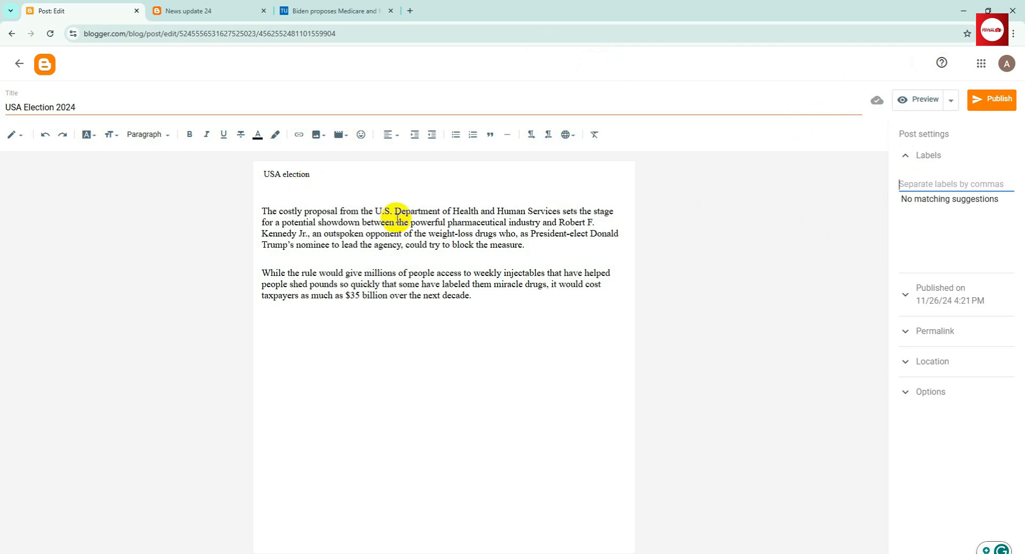
Step: Make the "USA election" line bold and slightly larger, and add an empty line after the first news paragraph
{"action": "left_click_drag", "start_coordinate": [309, 175], "coordinate": [258, 176]}
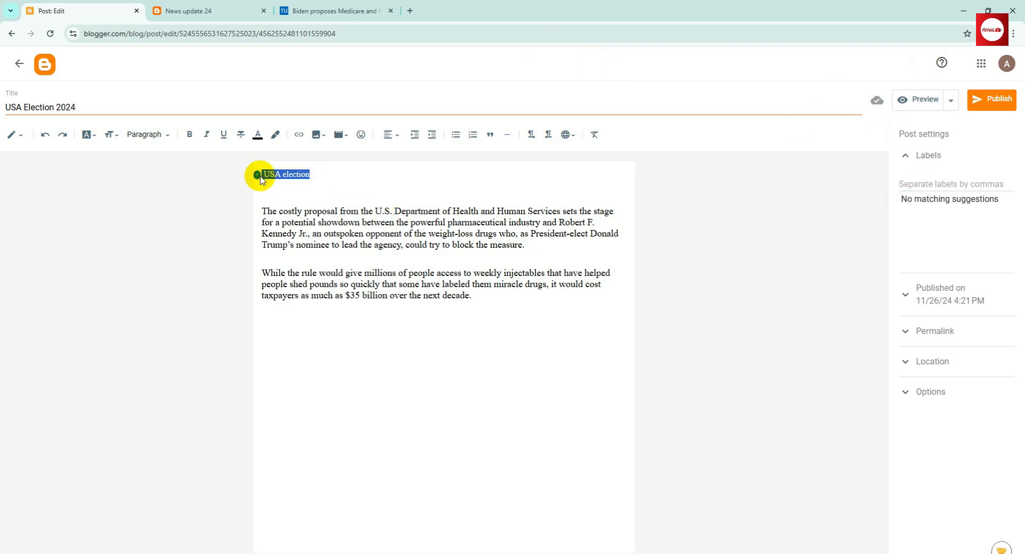
{"action": "left_click", "coordinate": [189, 135]}
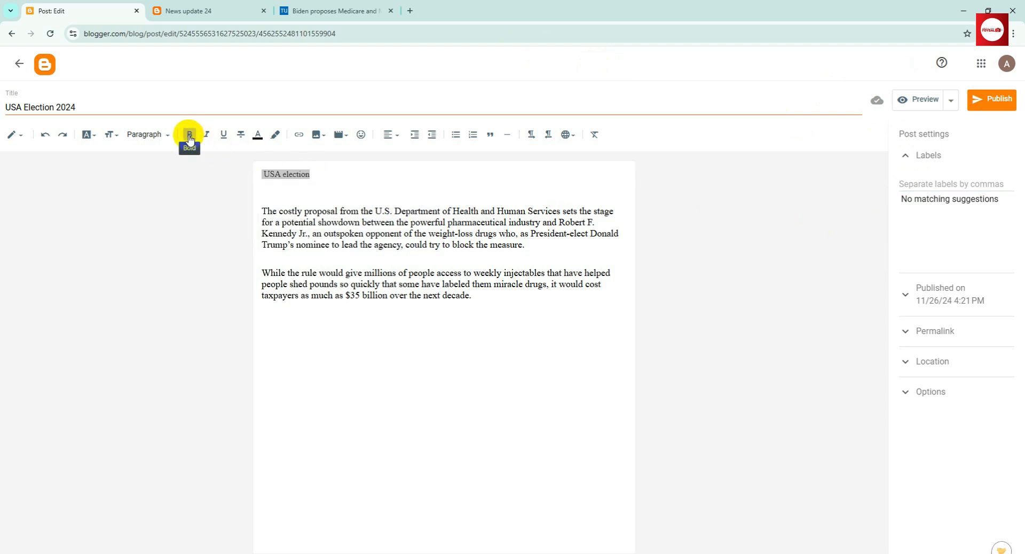
{"action": "left_click", "coordinate": [110, 134]}
{"action": "left_click", "coordinate": [131, 227]}
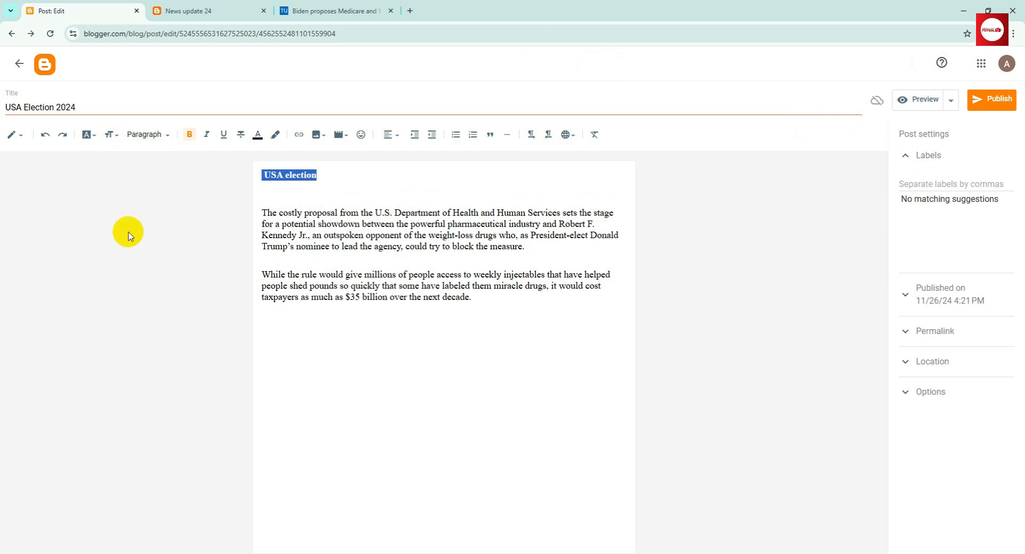
{"action": "left_click", "coordinate": [362, 176]}
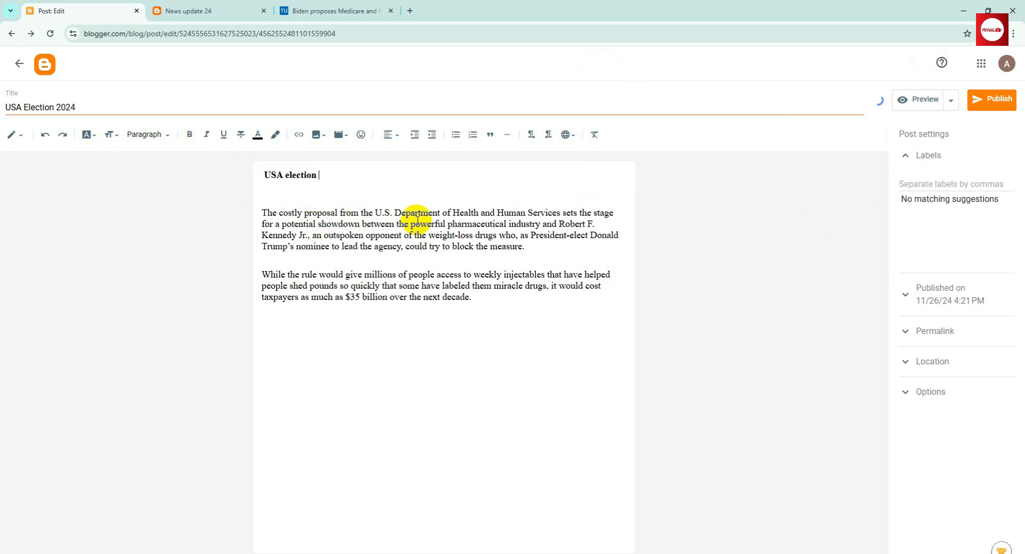
{"action": "left_click", "coordinate": [531, 247]}
{"action": "key", "text": "Return"}
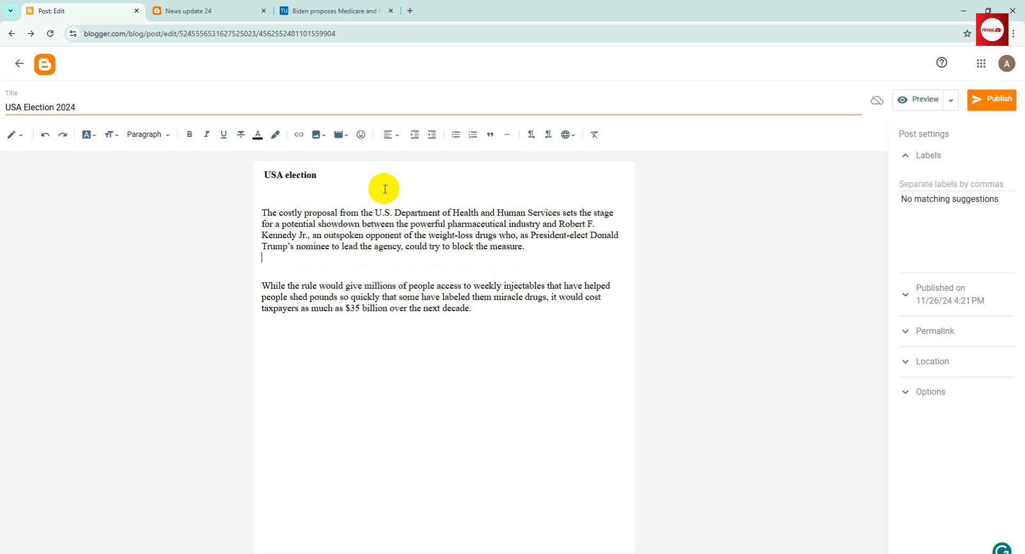
Step: Search Google Images for "biden" in a new browser tab
{"action": "left_click", "coordinate": [336, 11]}
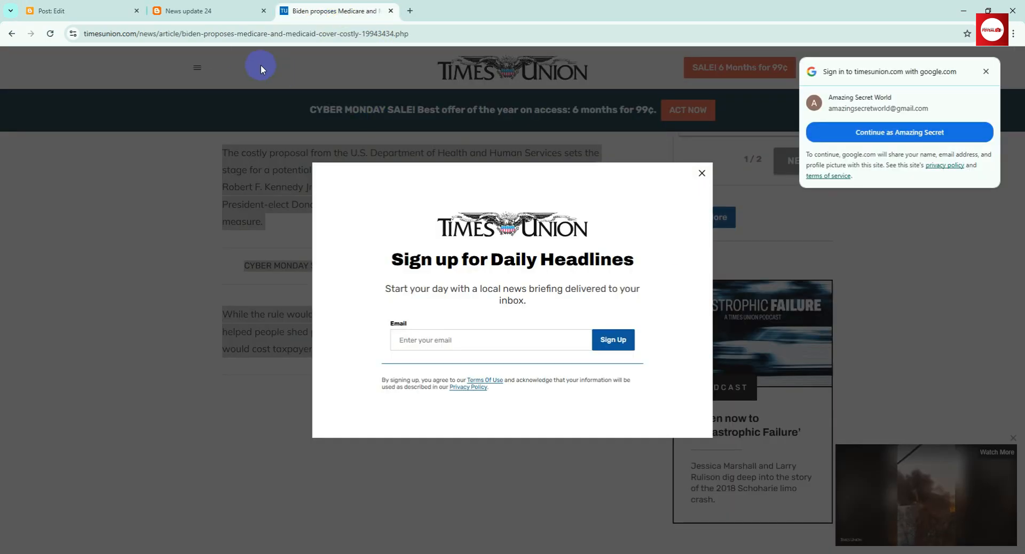
{"action": "left_click", "coordinate": [410, 11]}
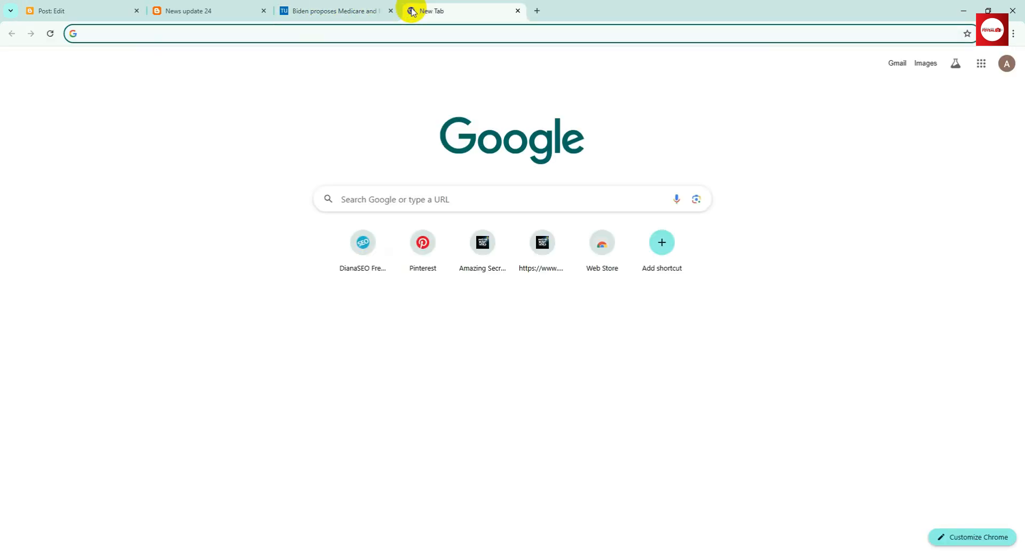
{"action": "type", "text": "biden"}
{"action": "key", "text": "Return"}
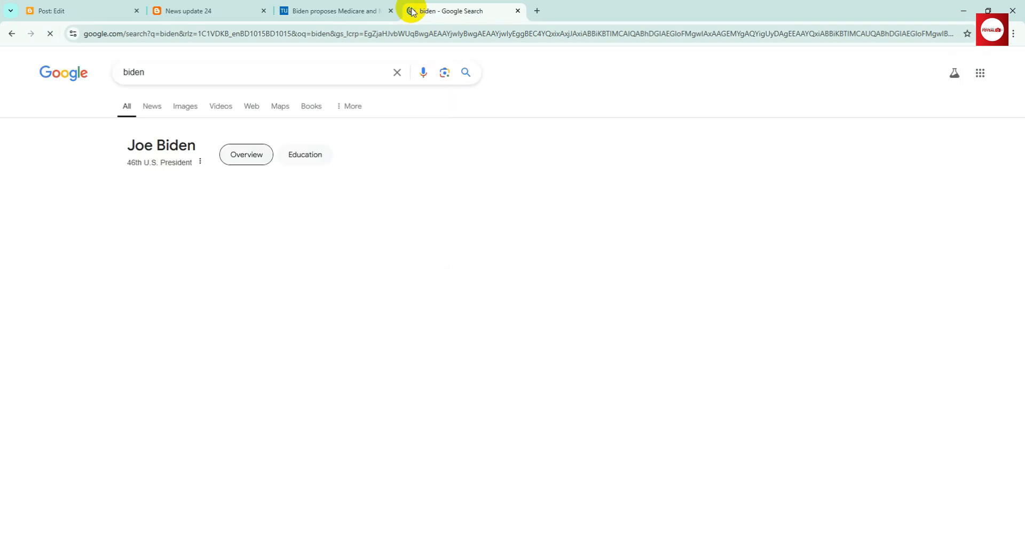
{"action": "left_click", "coordinate": [184, 106]}
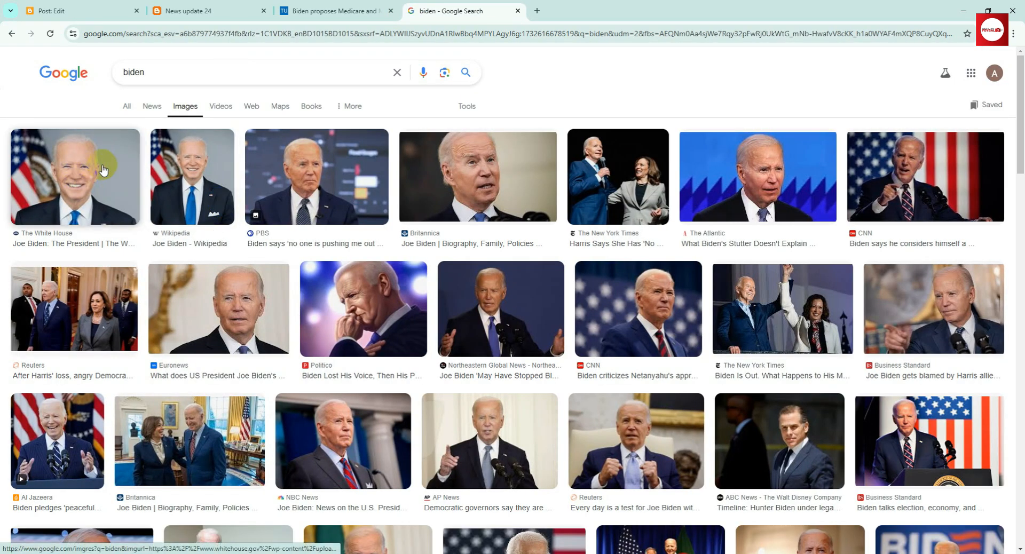
Step: Save the White House portrait from the image results to the Downloads folder as a JPEG named "download"
{"action": "right_click", "coordinate": [103, 169]}
{"action": "left_click", "coordinate": [161, 308]}
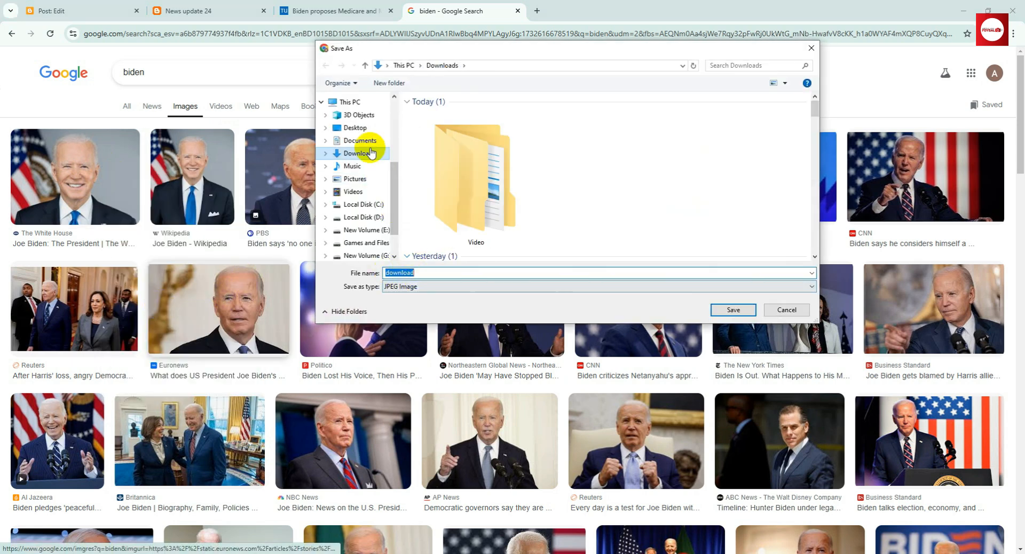
{"action": "scroll", "coordinate": [454, 203], "scroll_direction": "down", "scroll_amount": 3}
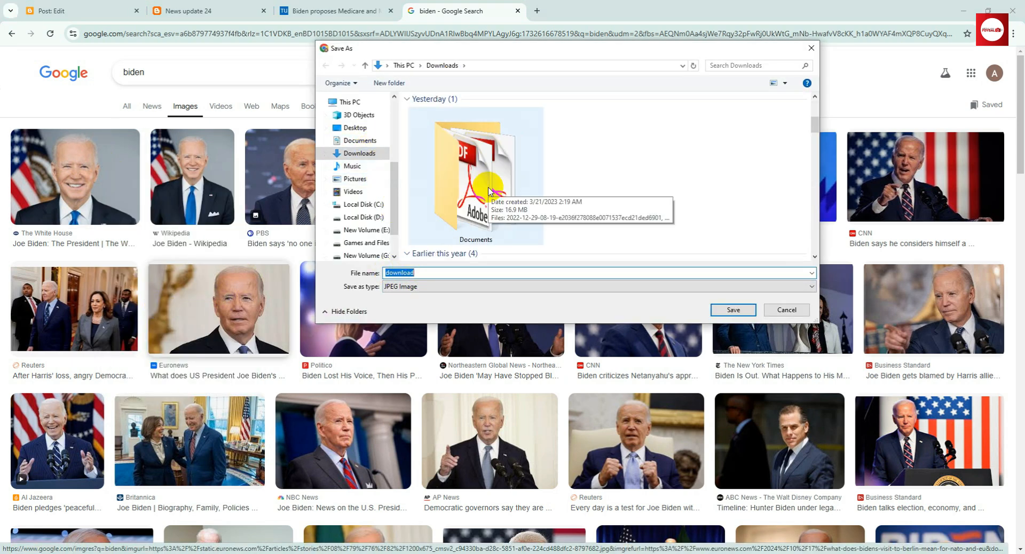
{"action": "scroll", "coordinate": [489, 191], "scroll_direction": "down", "scroll_amount": 3}
{"action": "scroll", "coordinate": [486, 190], "scroll_direction": "up", "scroll_amount": 6}
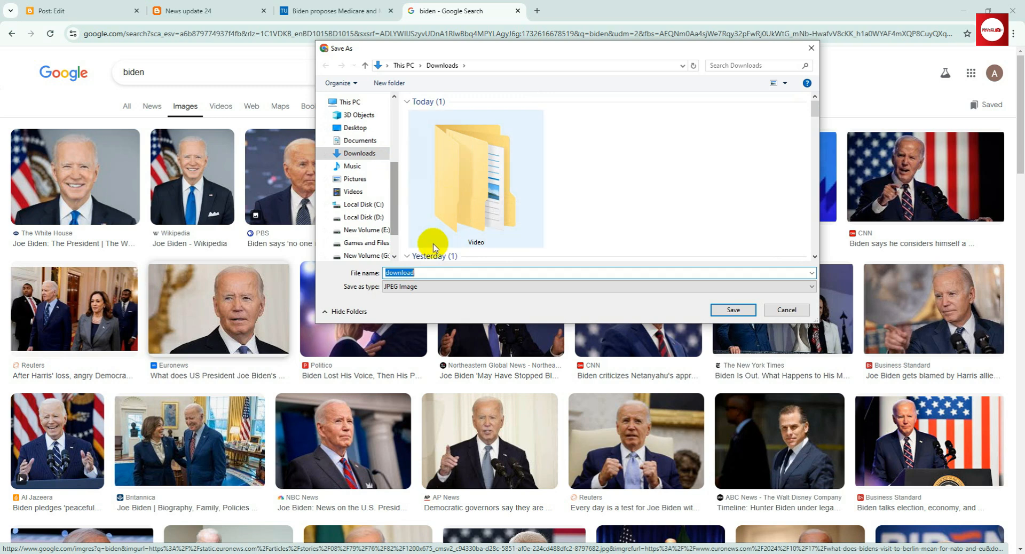
{"action": "left_click", "coordinate": [739, 310]}
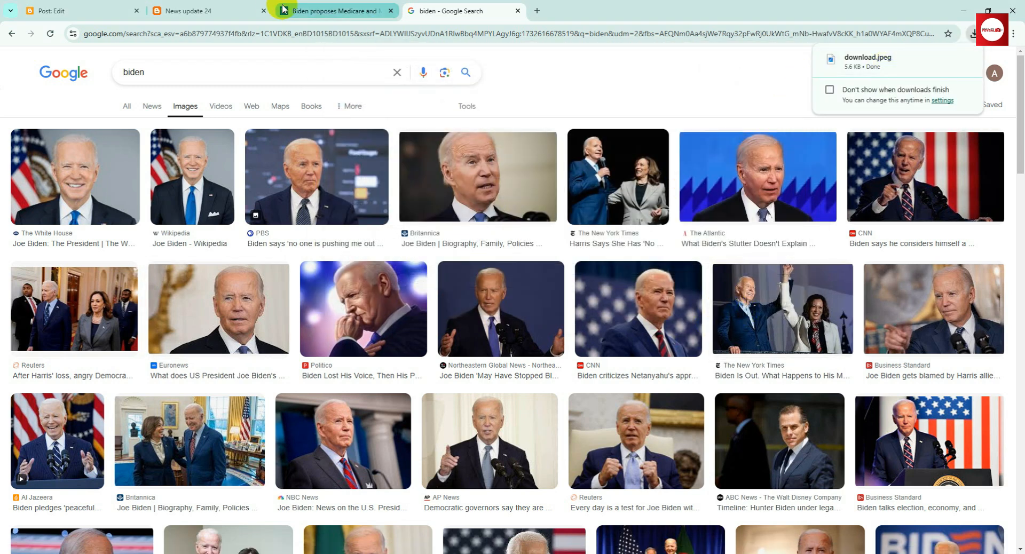
Step: Return to the post and insert the "download" picture from the computer beneath the "USA election" line
{"action": "left_click", "coordinate": [227, 10]}
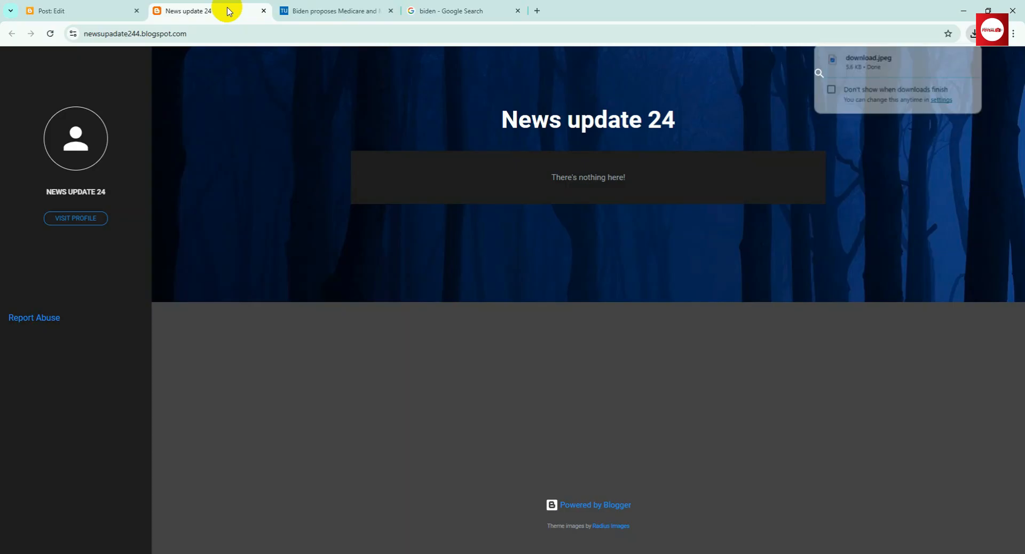
{"action": "left_click", "coordinate": [28, 12]}
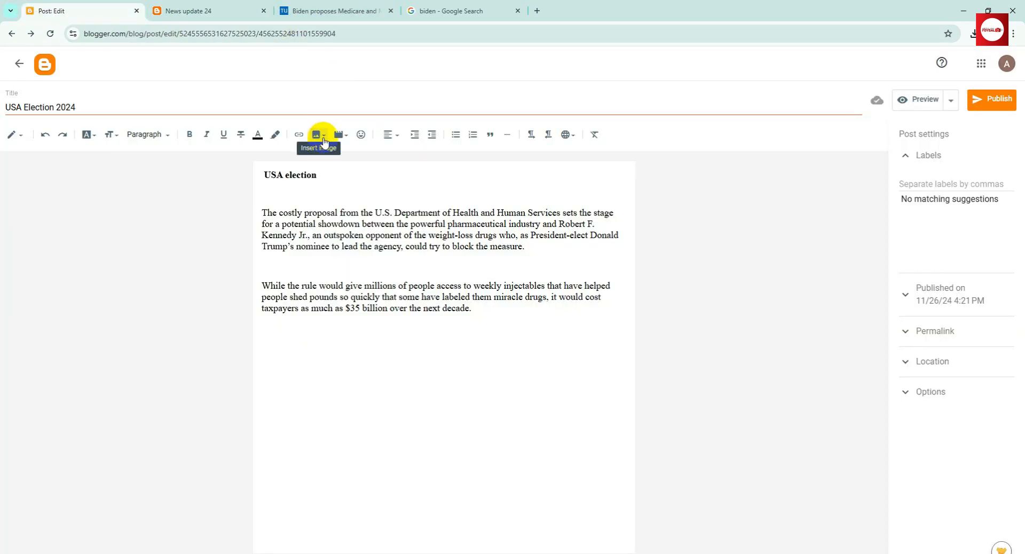
{"action": "left_click", "coordinate": [323, 140]}
{"action": "left_click", "coordinate": [270, 190]}
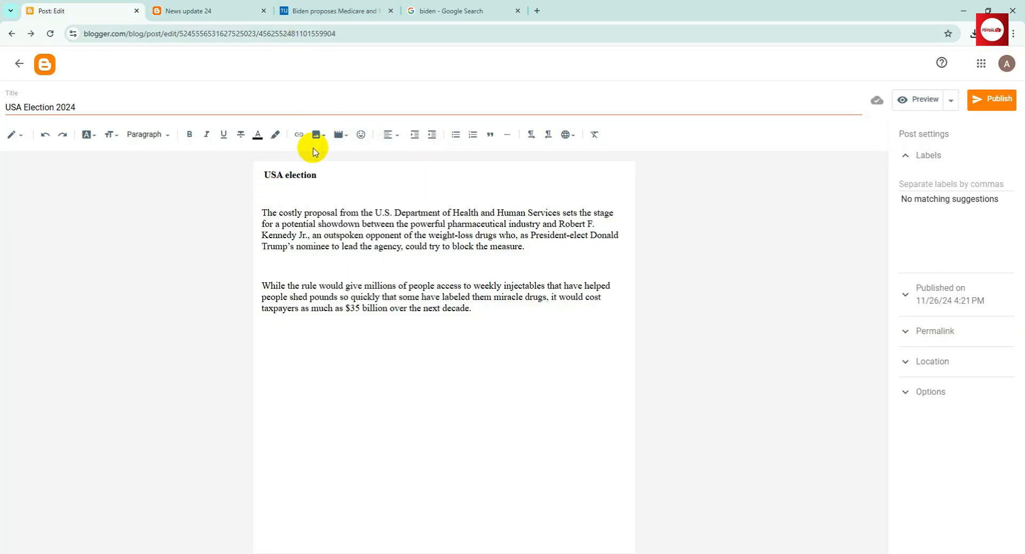
{"action": "left_click", "coordinate": [322, 141]}
{"action": "left_click", "coordinate": [358, 162]}
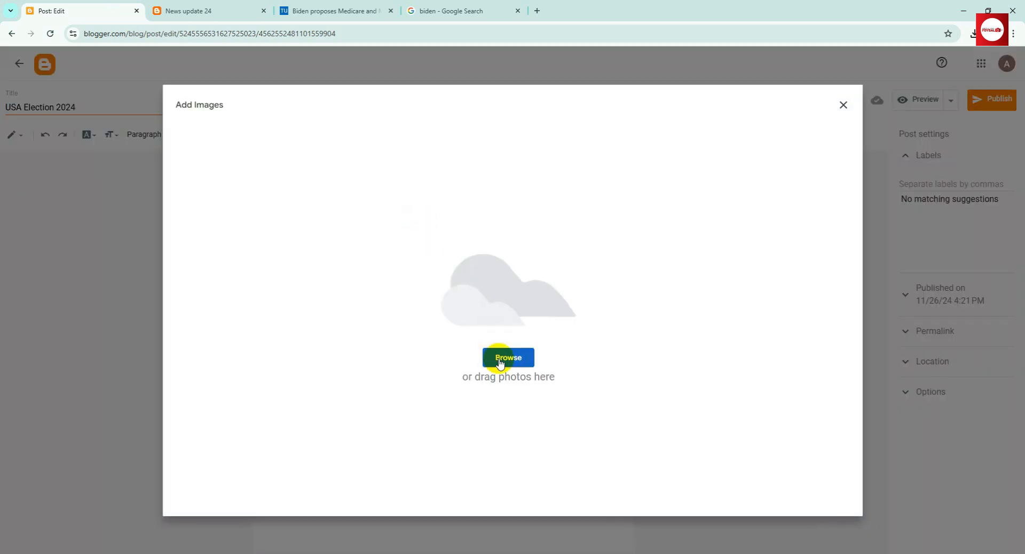
{"action": "left_click", "coordinate": [501, 363]}
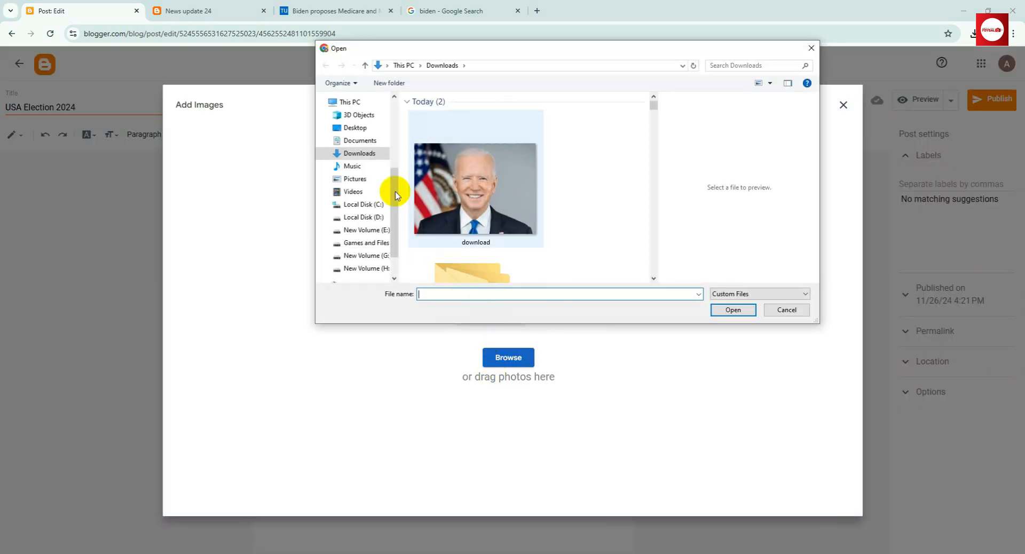
{"action": "left_click", "coordinate": [466, 184]}
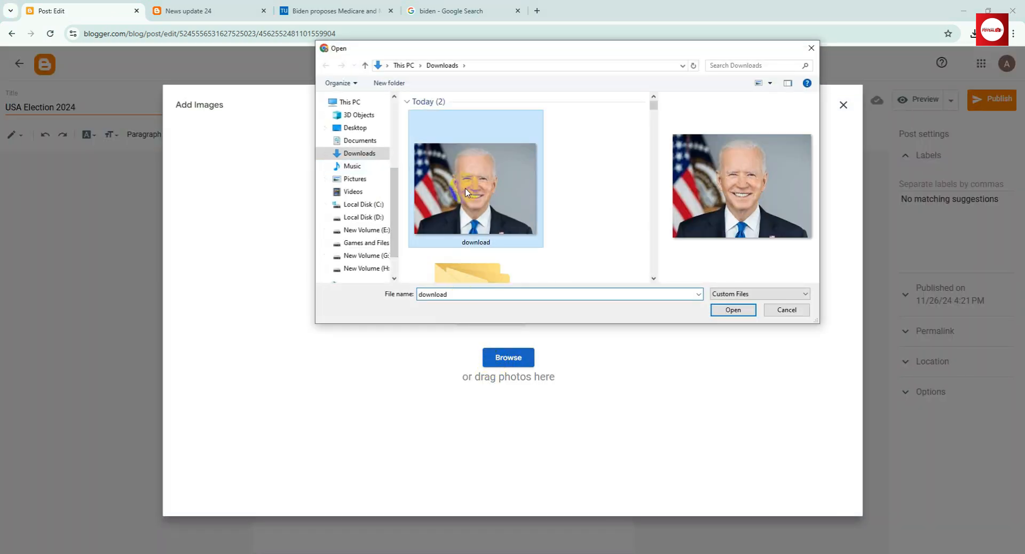
{"action": "left_click", "coordinate": [716, 309]}
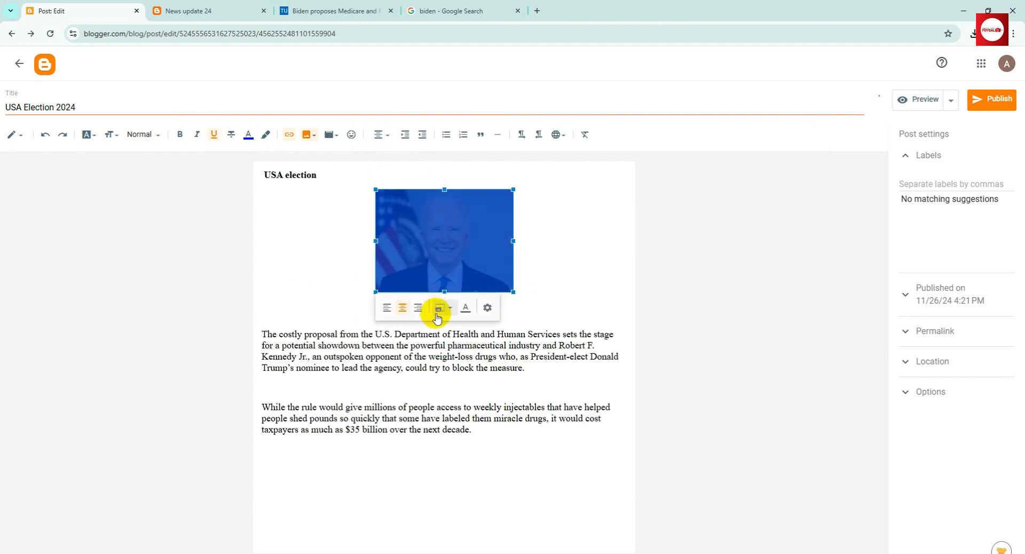
Step: Set the inserted portrait's size to Large and apply the change
{"action": "left_click", "coordinate": [488, 314]}
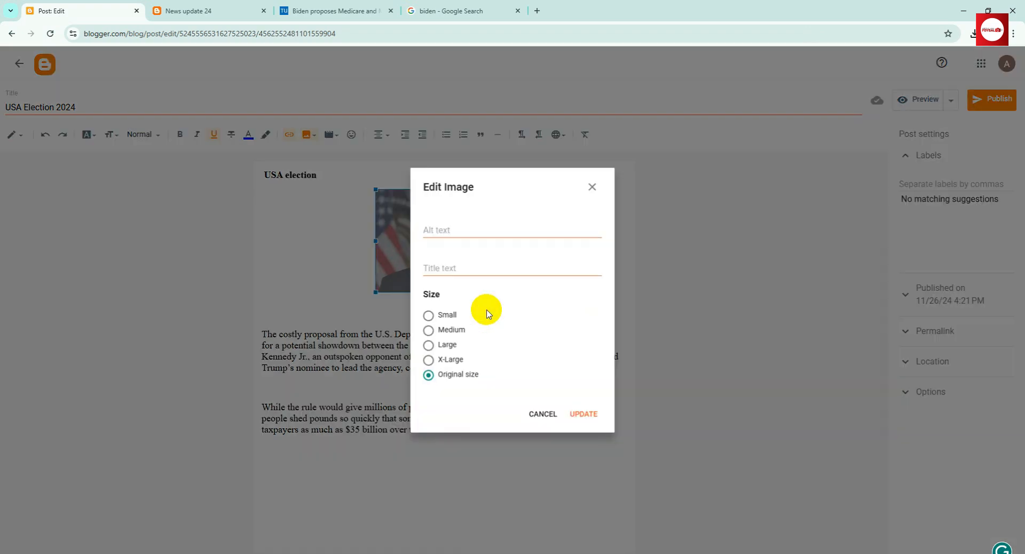
{"action": "left_click", "coordinate": [594, 419]}
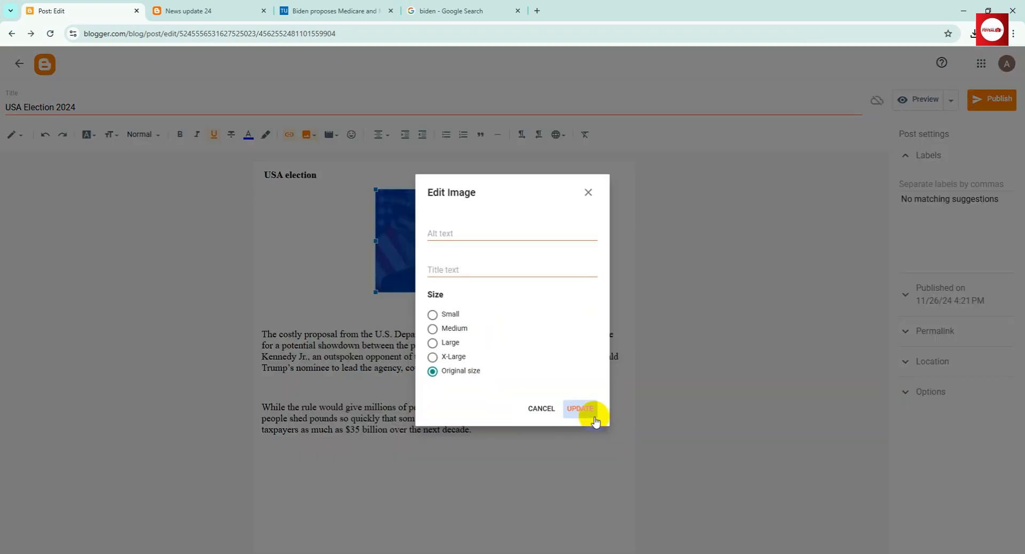
{"action": "left_click", "coordinate": [476, 268]}
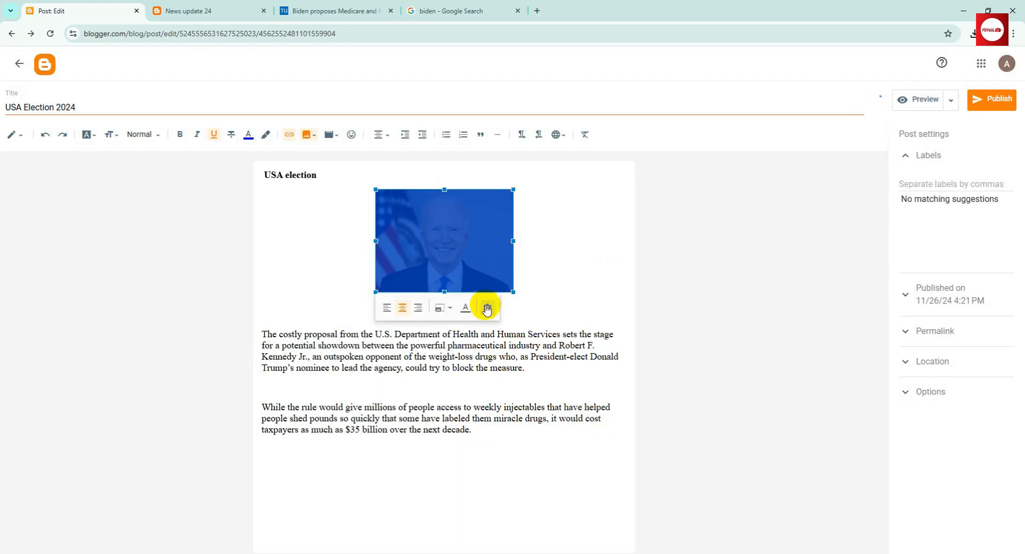
{"action": "left_click", "coordinate": [487, 313]}
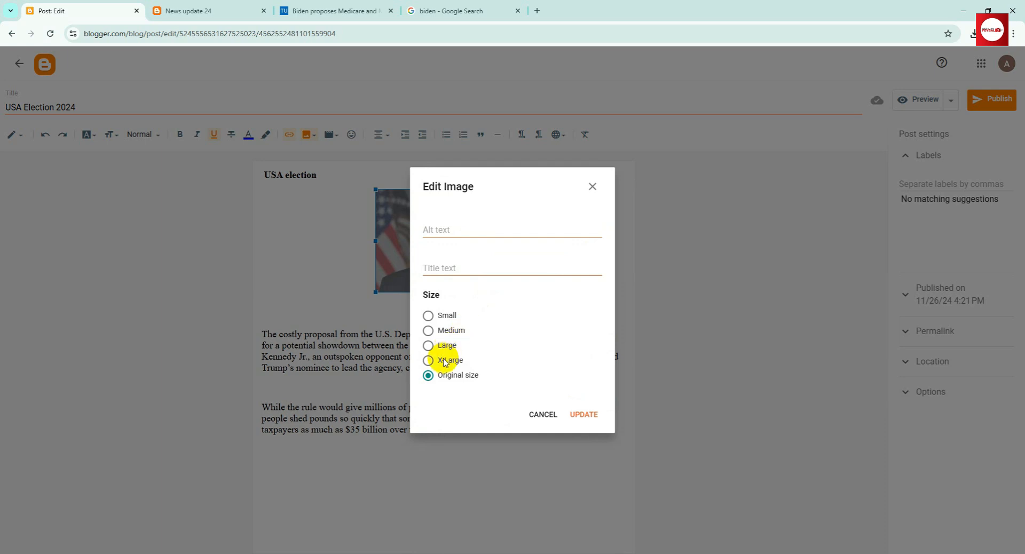
{"action": "left_click", "coordinate": [440, 347]}
{"action": "left_click", "coordinate": [583, 415]}
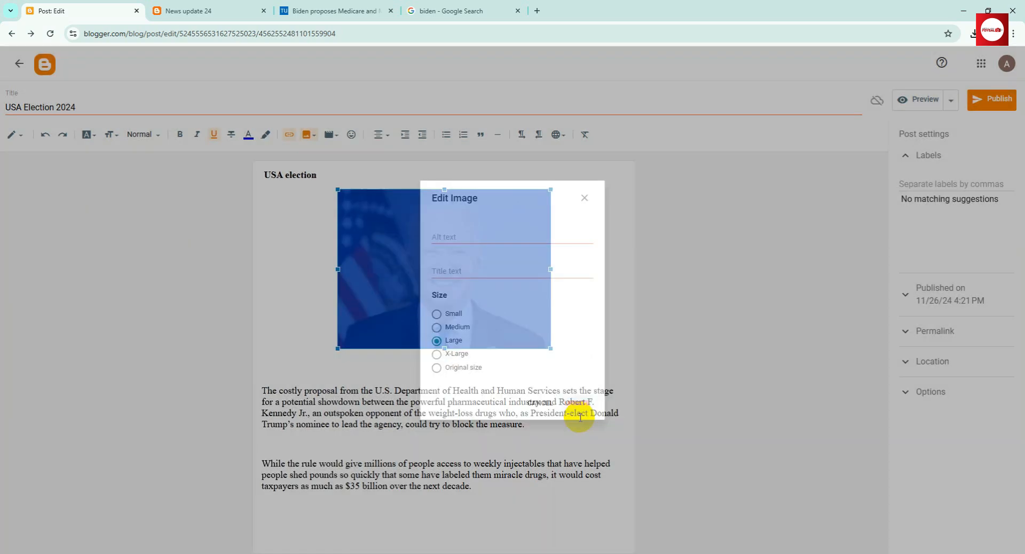
Step: Deselect the portrait and preview the post, checking how its heading, image and paragraphs appear on the blog
{"action": "left_click", "coordinate": [581, 310]}
{"action": "left_click", "coordinate": [415, 176]}
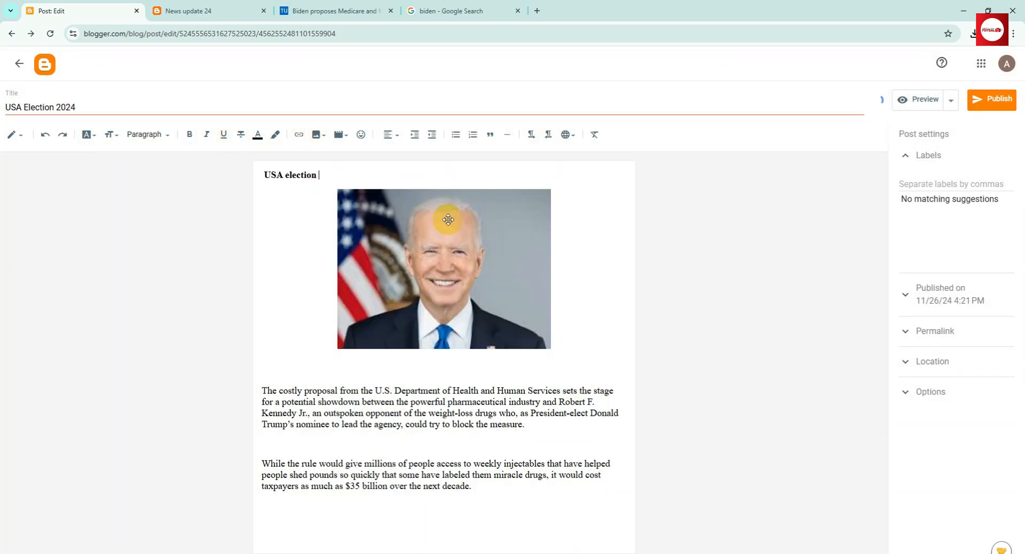
{"action": "left_click", "coordinate": [507, 363]}
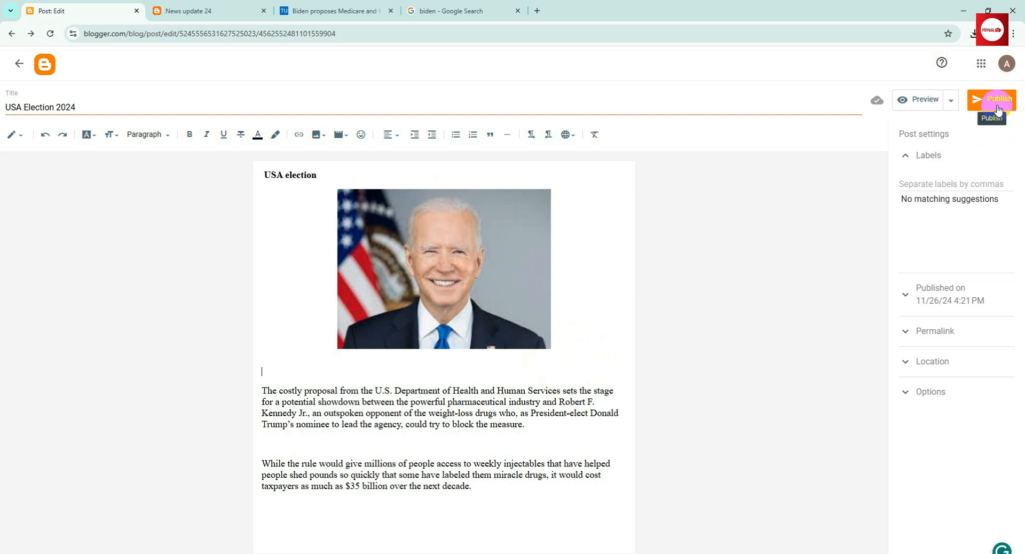
{"action": "left_click", "coordinate": [925, 102]}
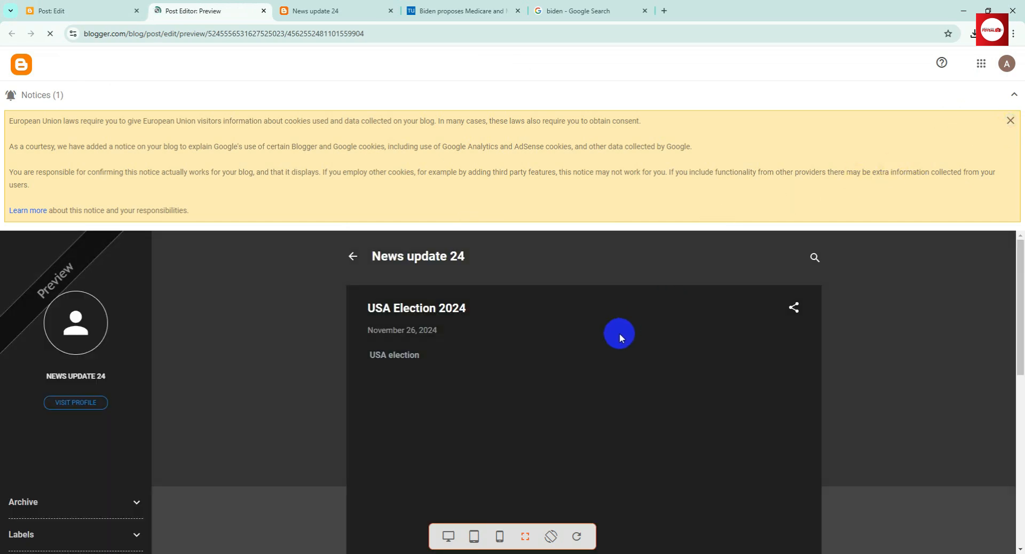
{"action": "scroll", "coordinate": [619, 333], "scroll_direction": "down", "scroll_amount": 4}
{"action": "scroll", "coordinate": [620, 333], "scroll_direction": "up", "scroll_amount": 2}
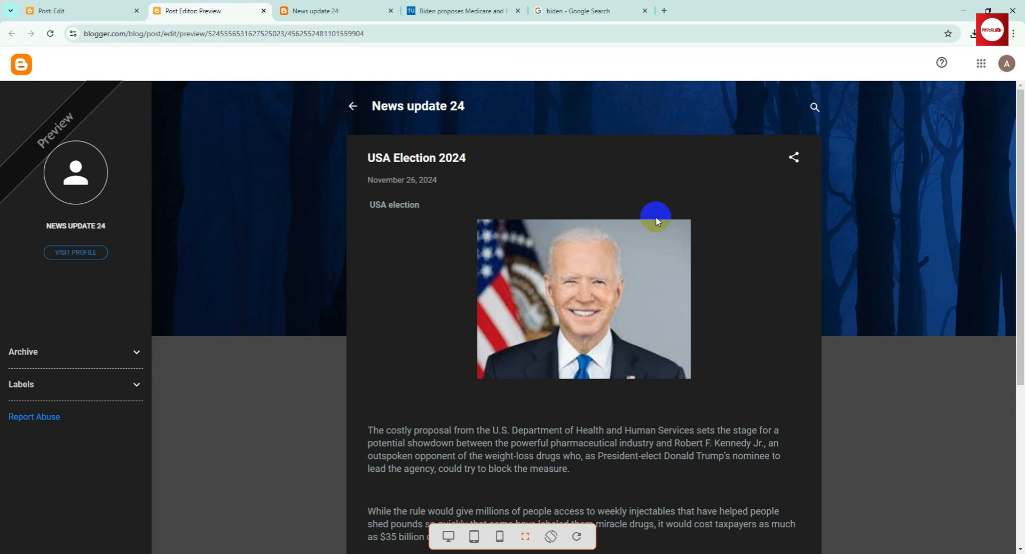
{"action": "scroll", "coordinate": [668, 281], "scroll_direction": "down", "scroll_amount": 5}
{"action": "scroll", "coordinate": [671, 331], "scroll_direction": "up", "scroll_amount": 5}
Step: Publish the "USA Election 2024" post from its editor and close the leftover post preview tab
{"action": "left_click", "coordinate": [50, 9]}
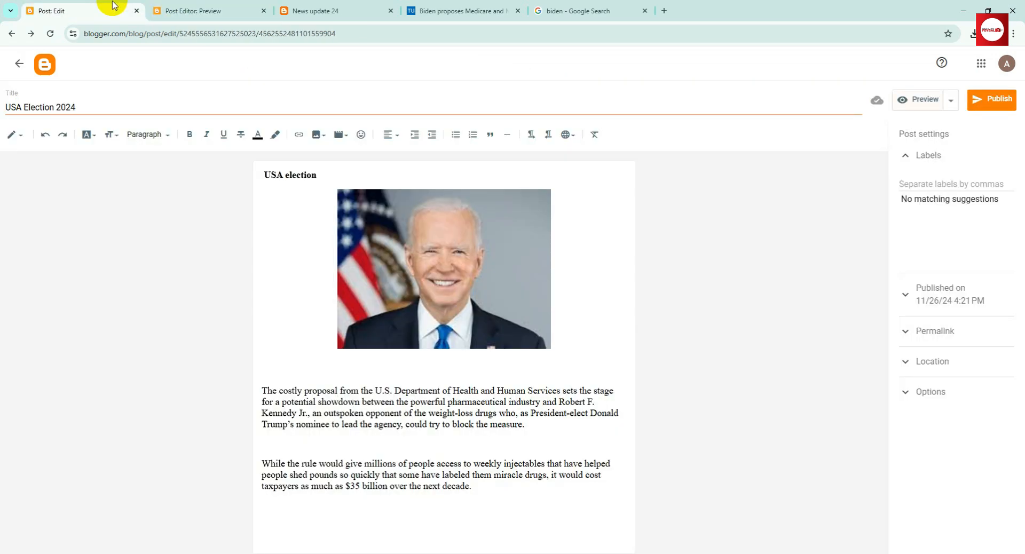
{"action": "left_click", "coordinate": [996, 100]}
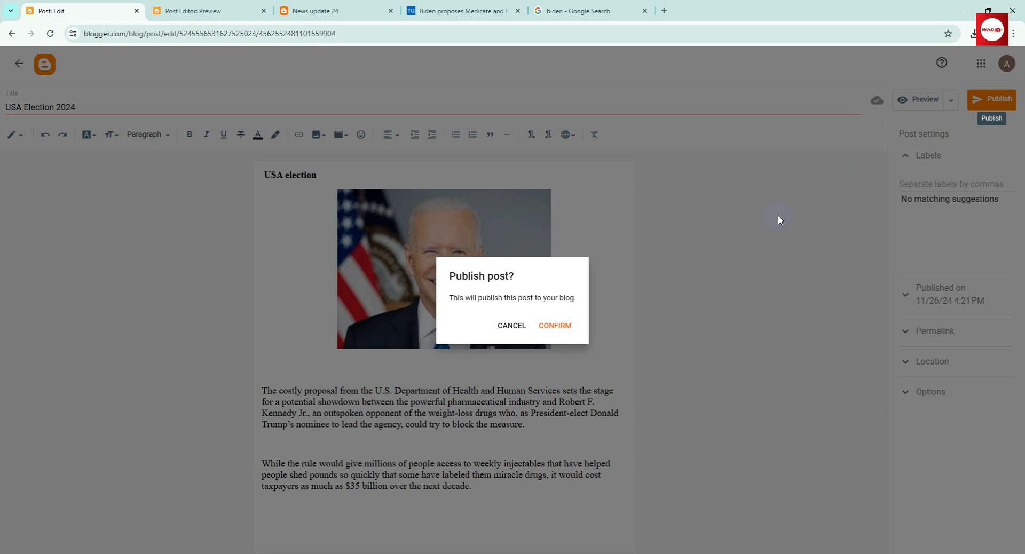
{"action": "left_click", "coordinate": [545, 326]}
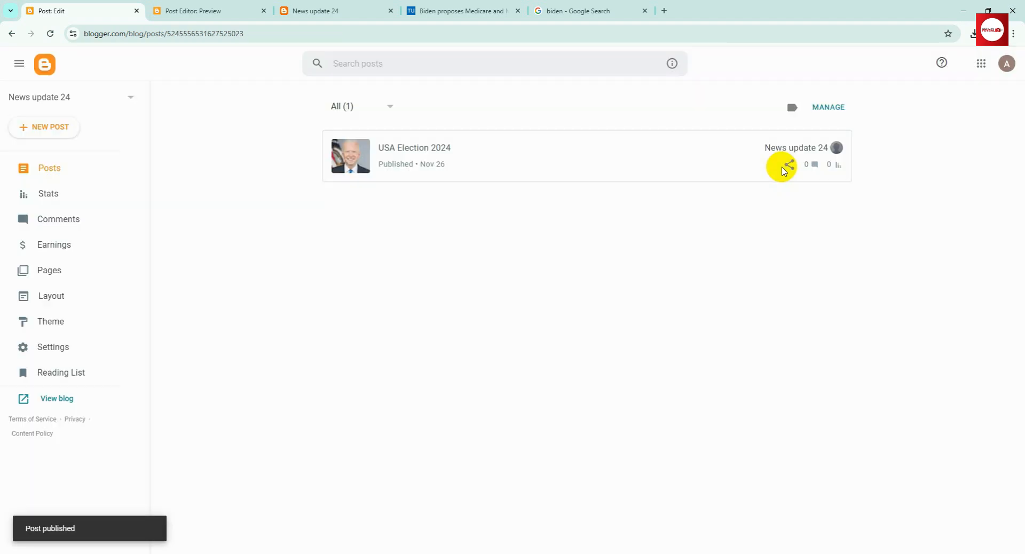
{"action": "left_click", "coordinate": [50, 172]}
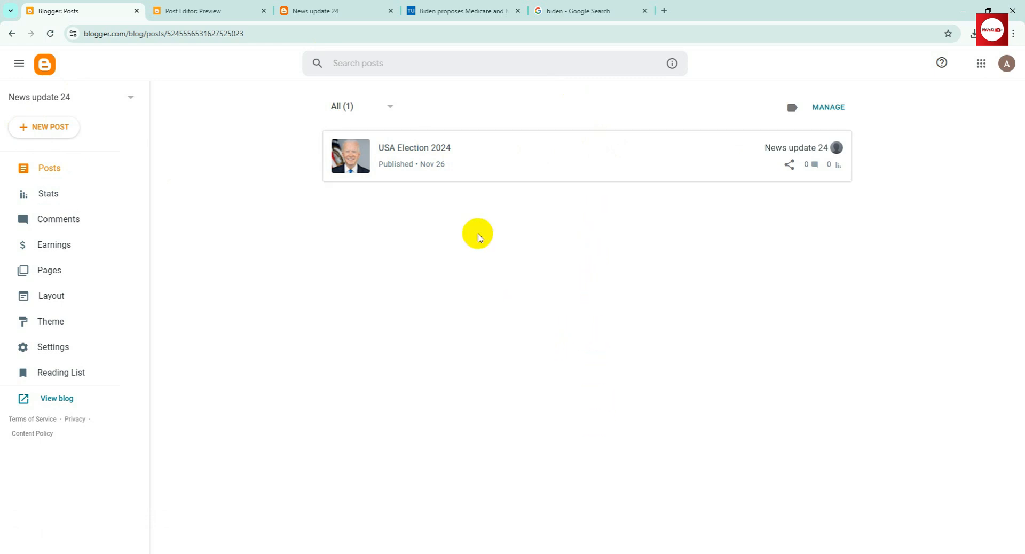
{"action": "left_click", "coordinate": [192, 7]}
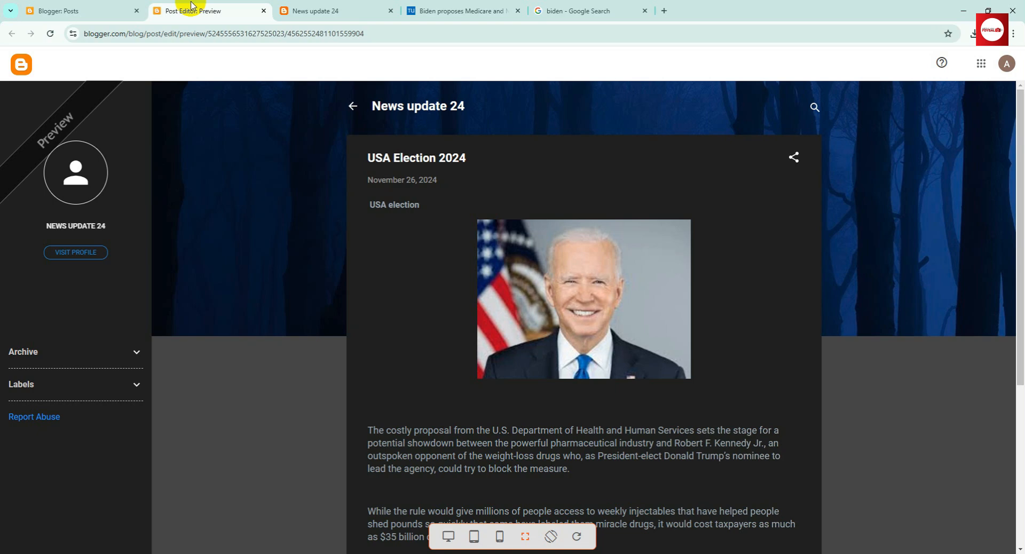
{"action": "left_click", "coordinate": [263, 10]}
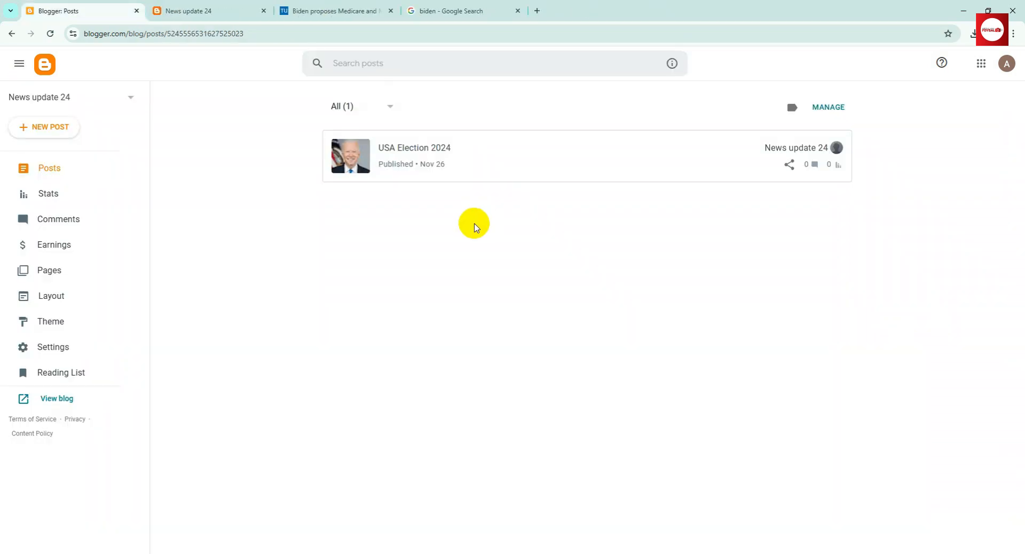
Step: Reload the live "News update 24" blog and look through the published post's image and text
{"action": "left_click", "coordinate": [215, 6]}
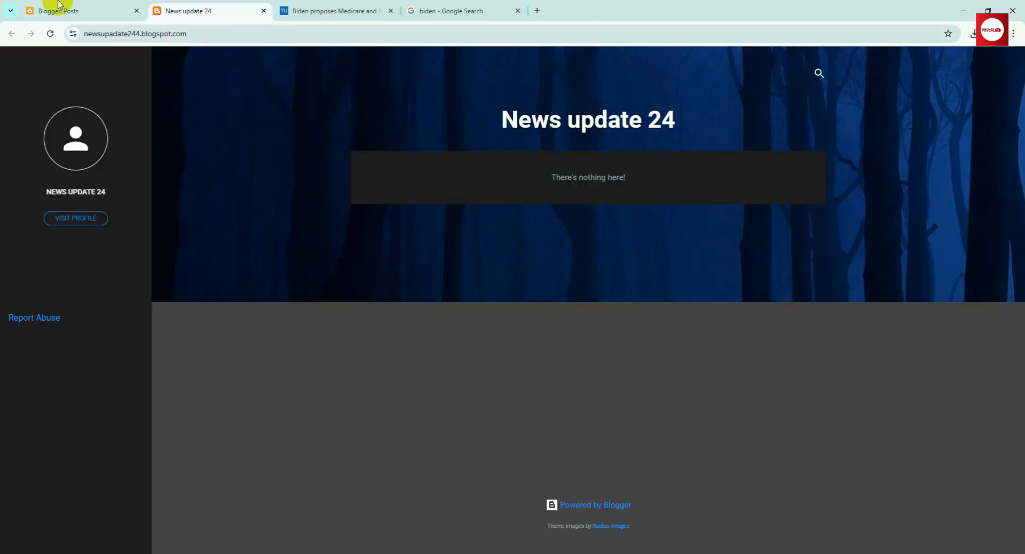
{"action": "left_click", "coordinate": [55, 36]}
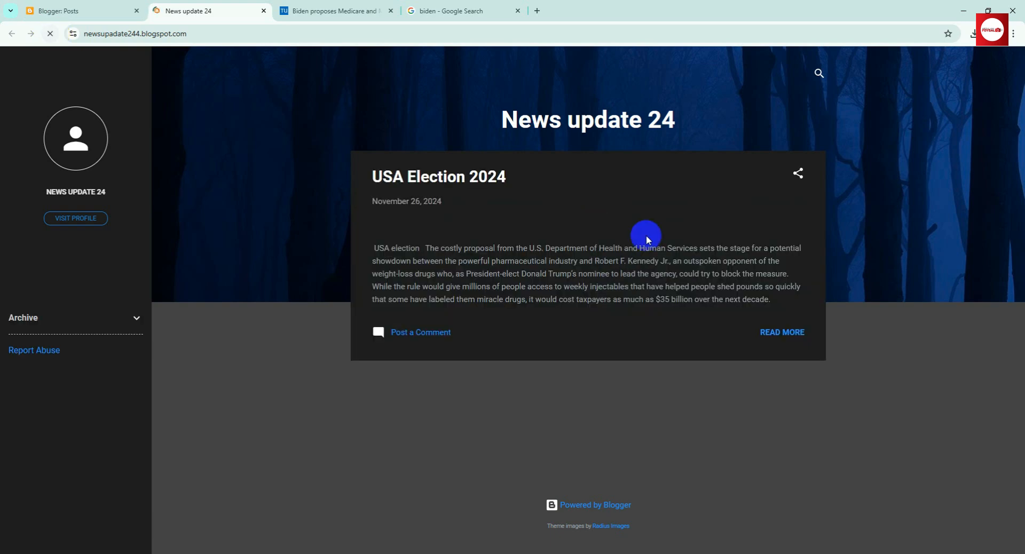
{"action": "scroll", "coordinate": [642, 287], "scroll_direction": "down", "scroll_amount": 3}
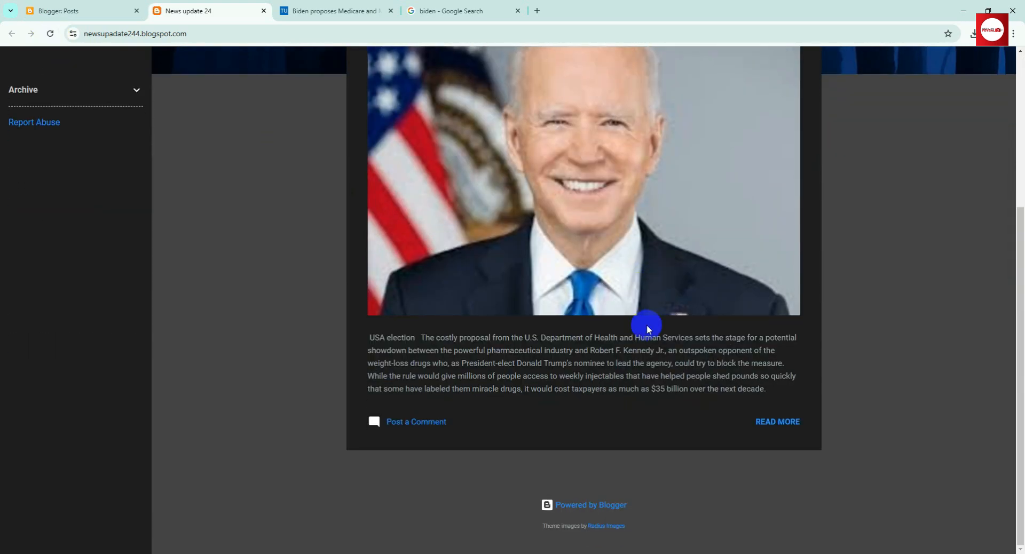
{"action": "scroll", "coordinate": [648, 326], "scroll_direction": "up", "scroll_amount": 3}
{"action": "scroll", "coordinate": [591, 304], "scroll_direction": "down", "scroll_amount": 4}
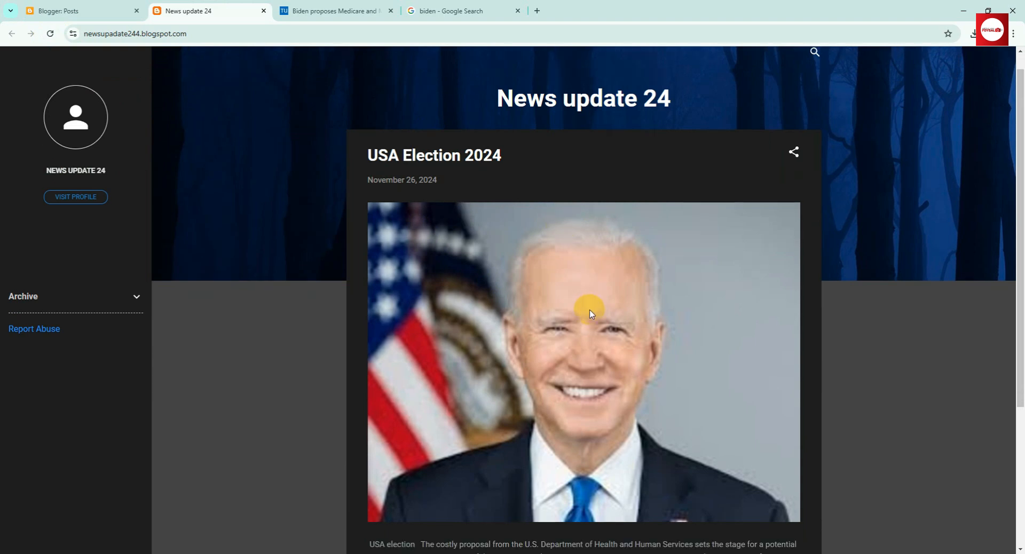
{"action": "scroll", "coordinate": [590, 314], "scroll_direction": "up", "scroll_amount": 4}
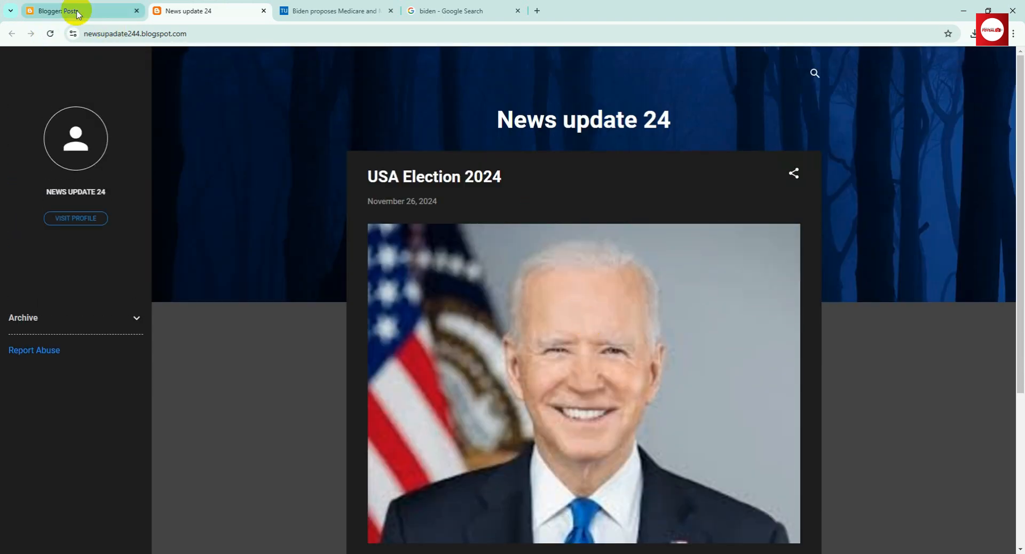
Step: Close the Medicare news article's browser tab and return to the live "News update 24" blog
{"action": "left_click", "coordinate": [48, 11]}
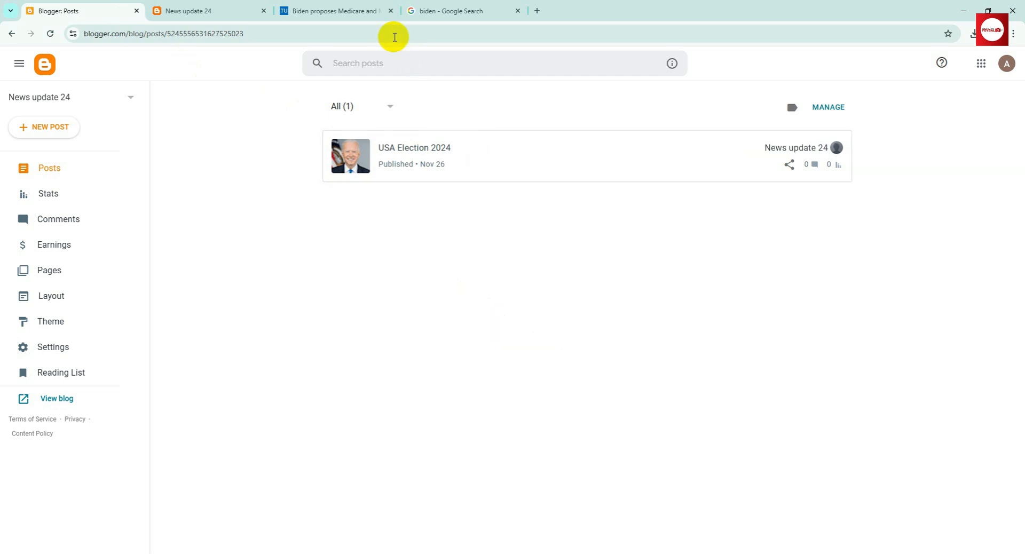
{"action": "left_click", "coordinate": [390, 11]}
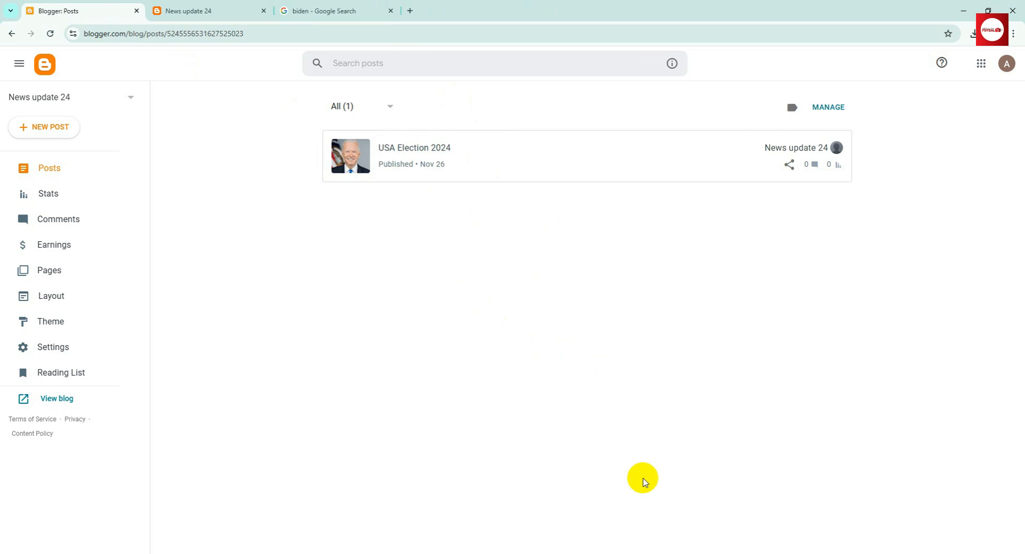
{"action": "left_click", "coordinate": [226, 5]}
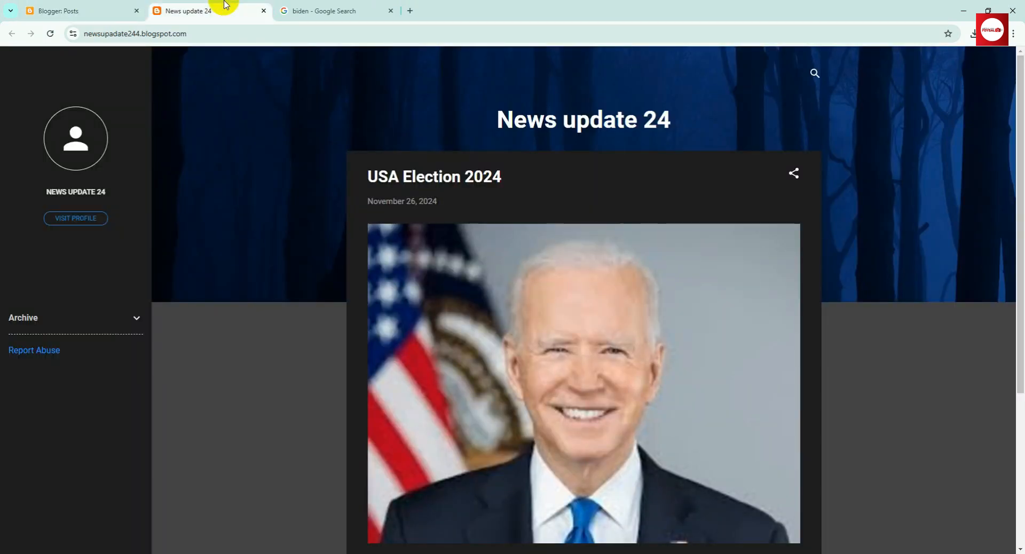